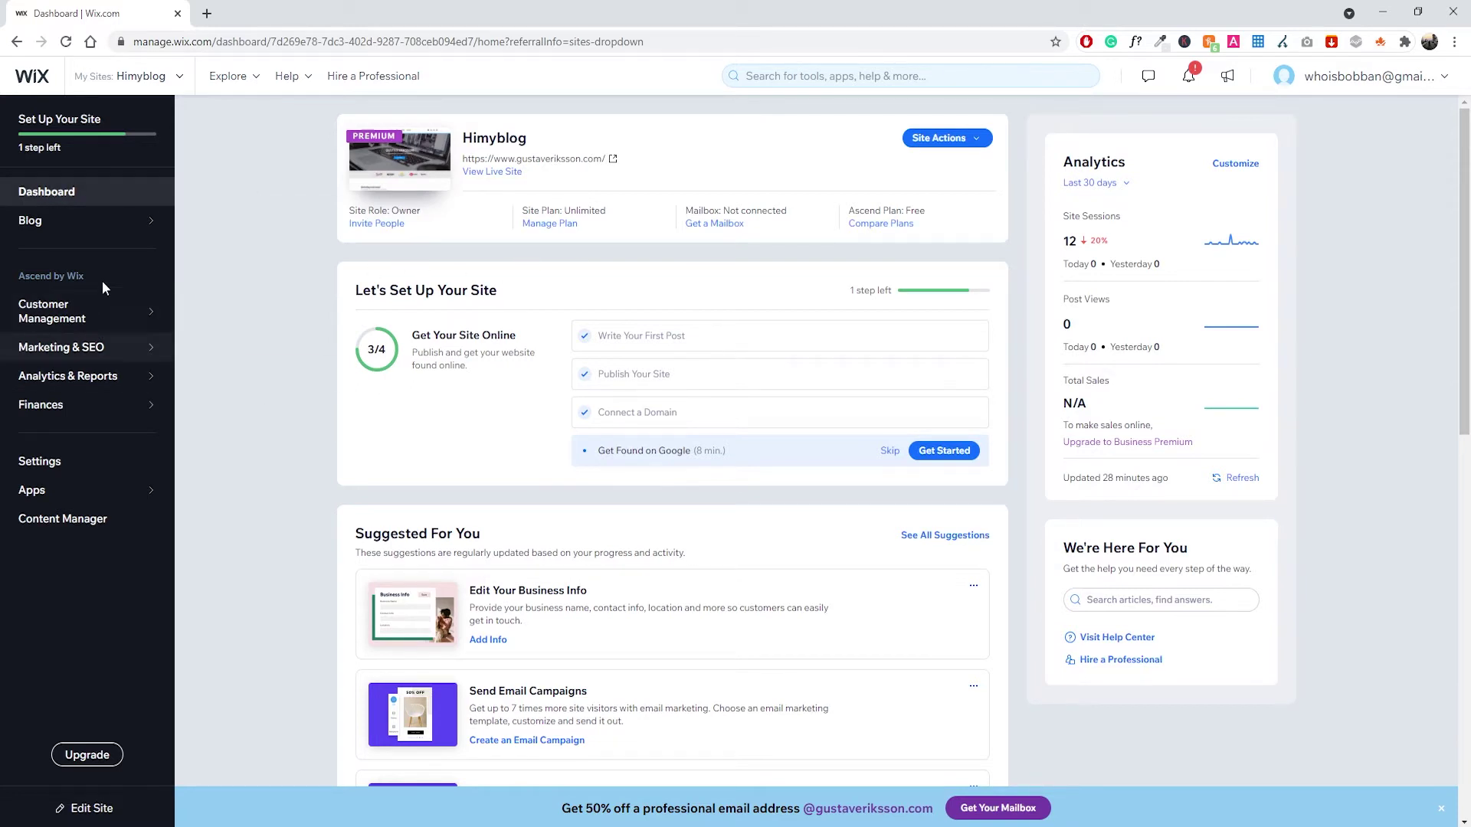
# - Open the Site Verification page among the SEO tools in the Marketing & SEO area of the site dashboard
pyautogui.moveTo(99, 360)
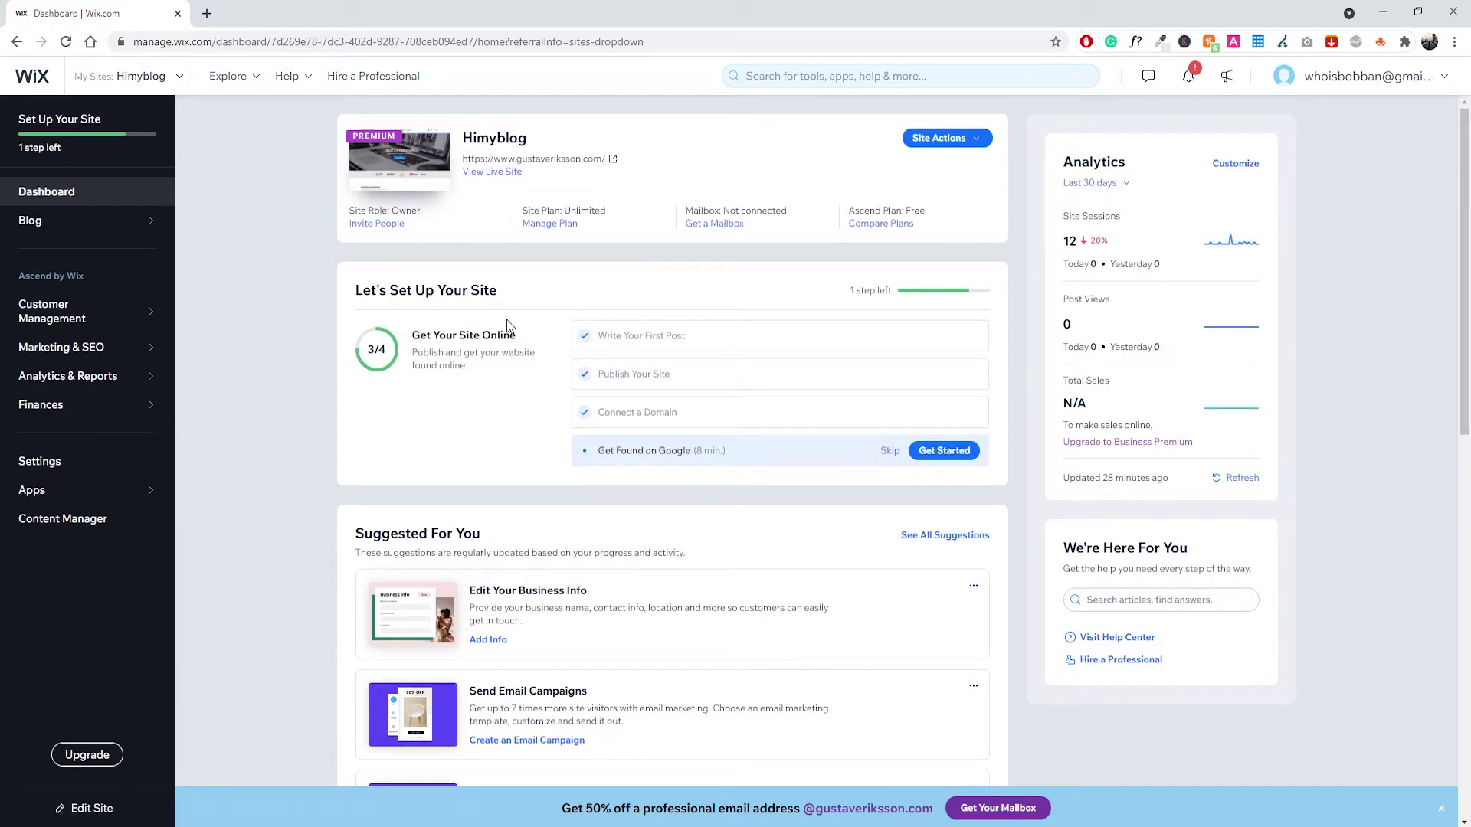
pyautogui.click(121, 353)
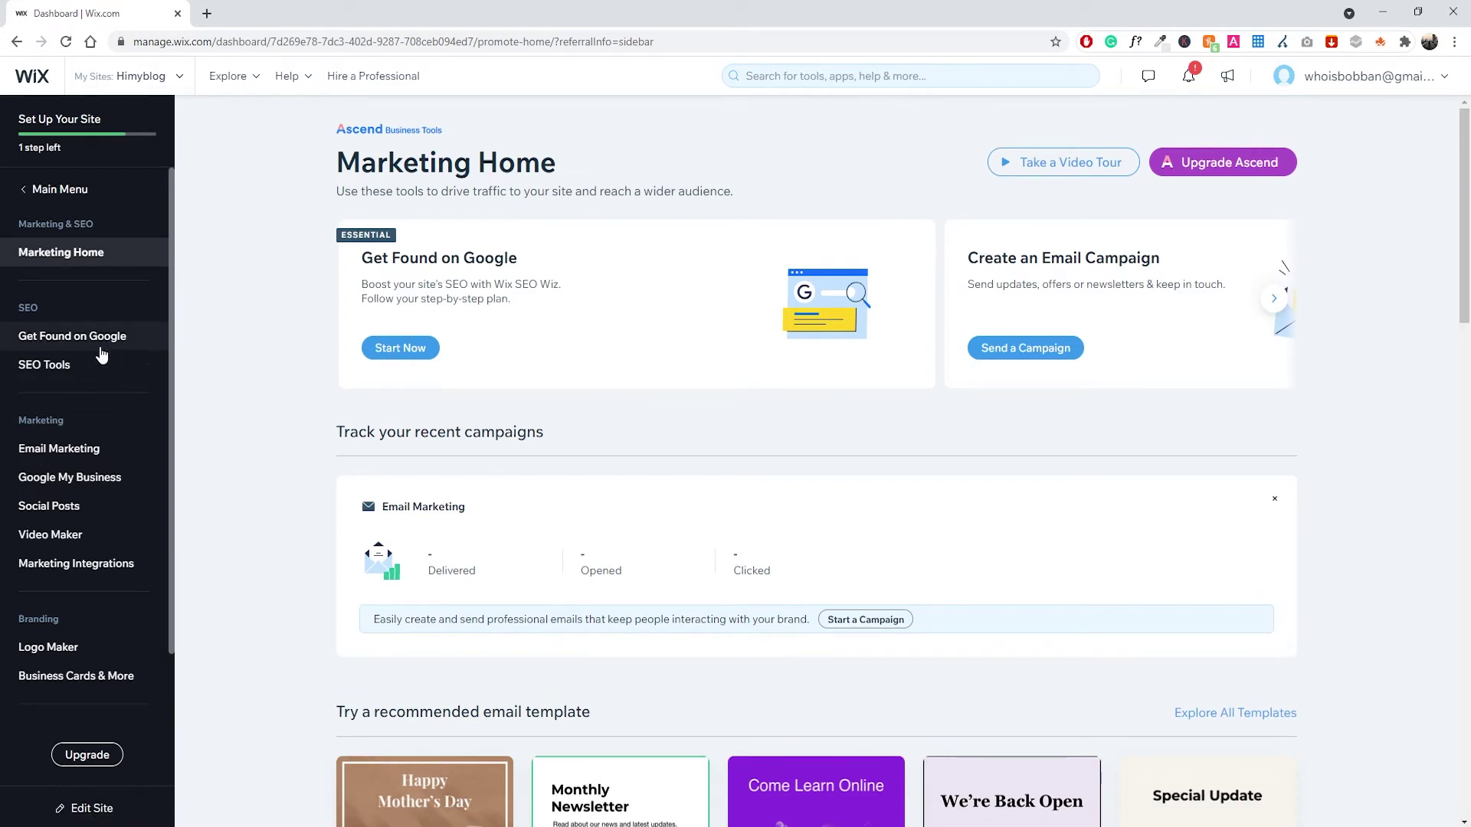
pyautogui.click(77, 364)
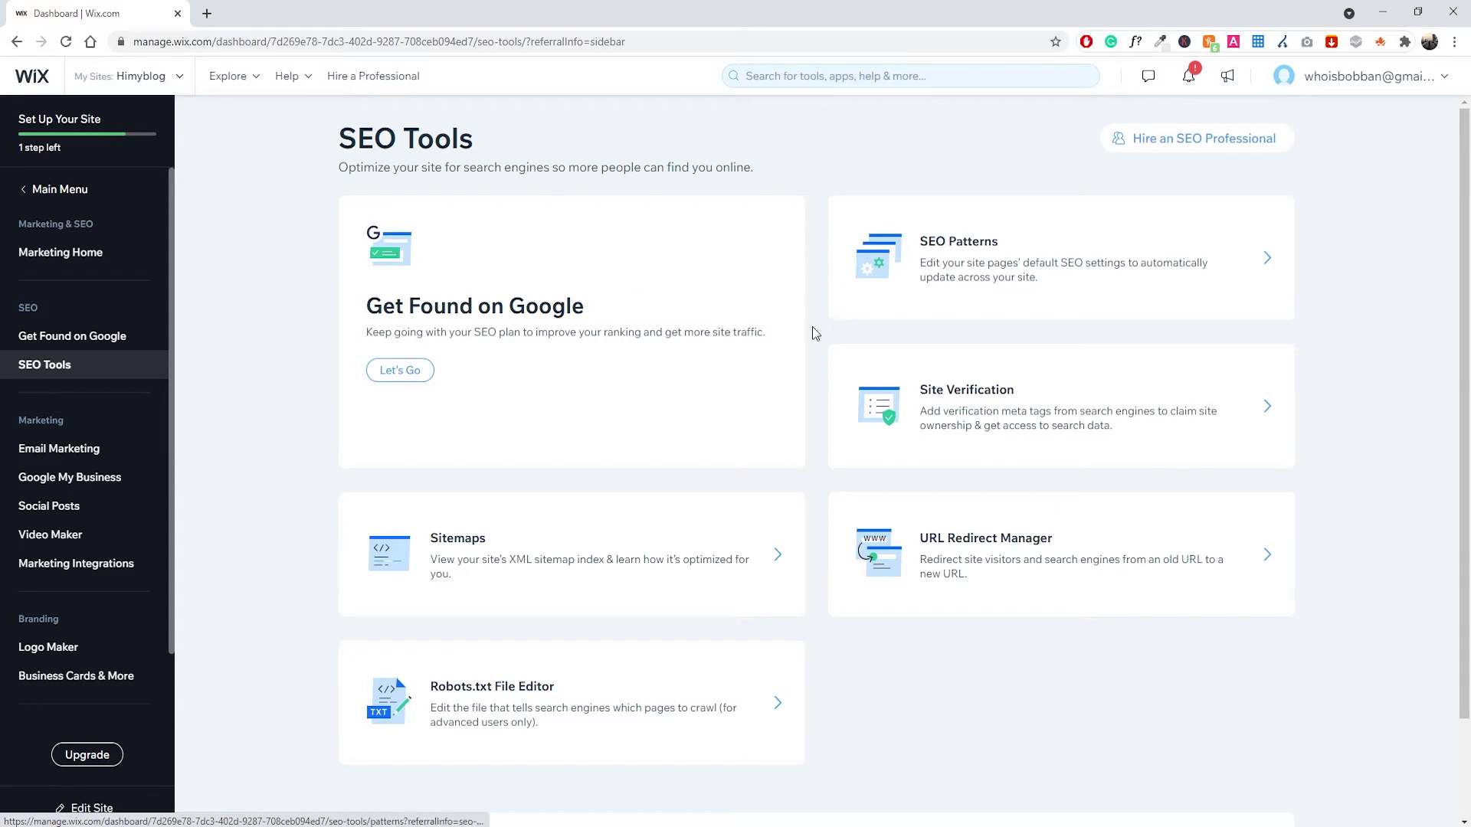
pyautogui.click(1121, 405)
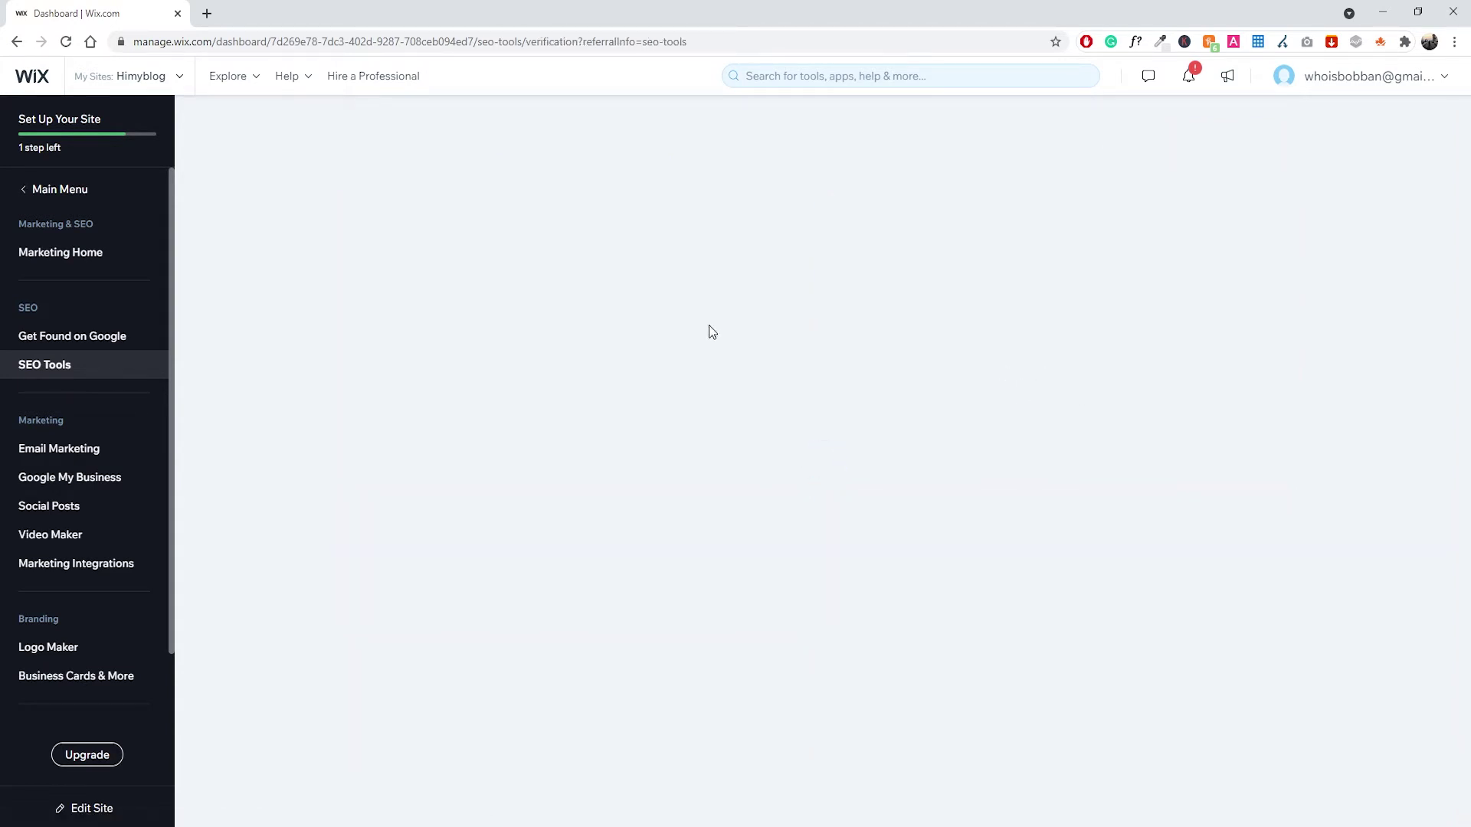
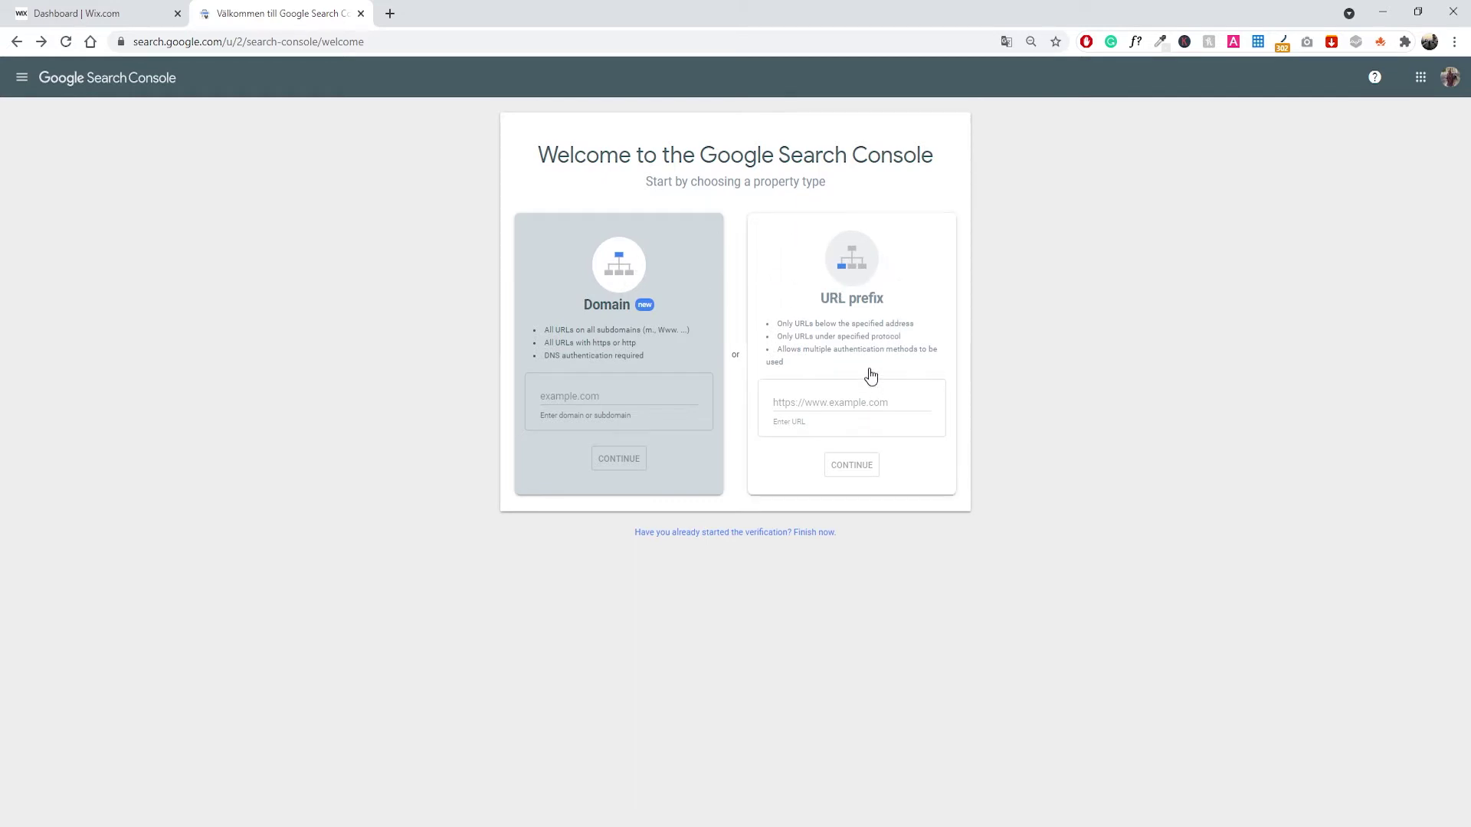
pyautogui.click(813, 403)
pyautogui.write('https://www.gustaveriksson.com/')
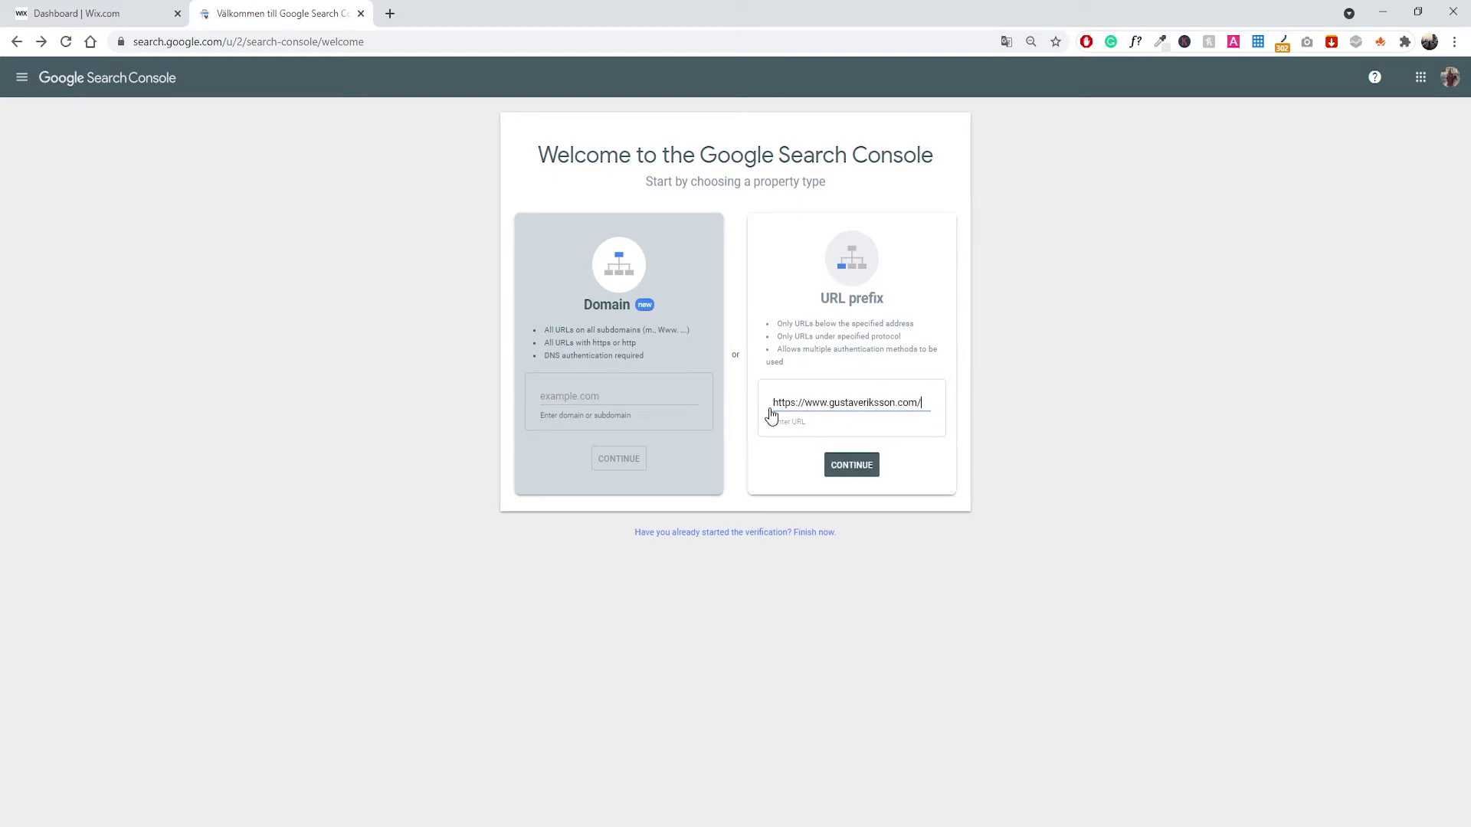
pyautogui.moveTo(789, 404); pyautogui.dragTo(928, 404)
pyautogui.click(864, 403)
pyautogui.click(909, 403)
pyautogui.click(889, 404)
pyautogui.click(928, 404)
pyautogui.click(850, 464)
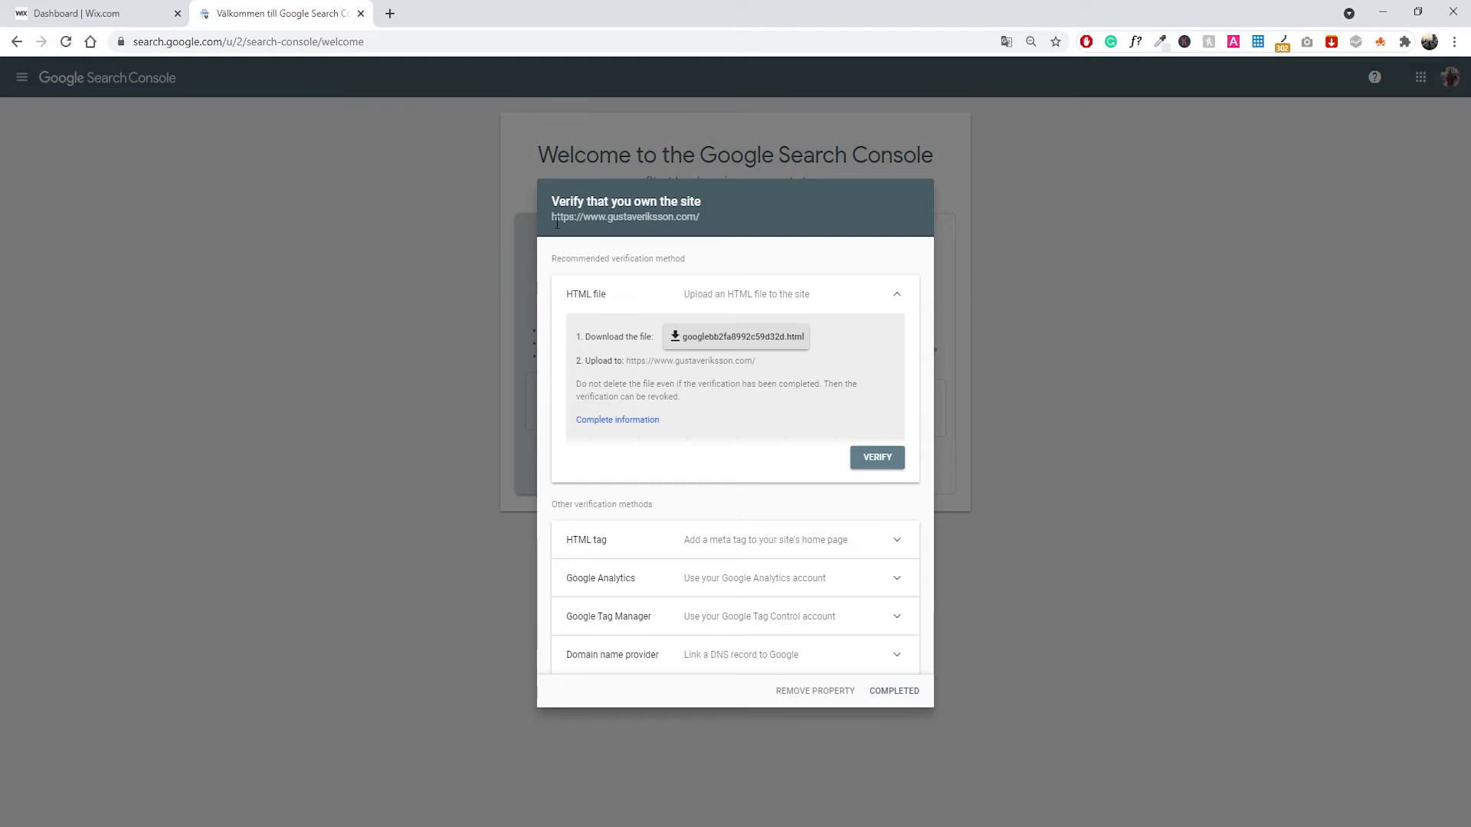
# - Choose the HTML tag verification method for the site and copy its meta tag
pyautogui.moveTo(576, 218); pyautogui.dragTo(698, 201)
pyautogui.click(698, 201)
pyautogui.click(819, 547)
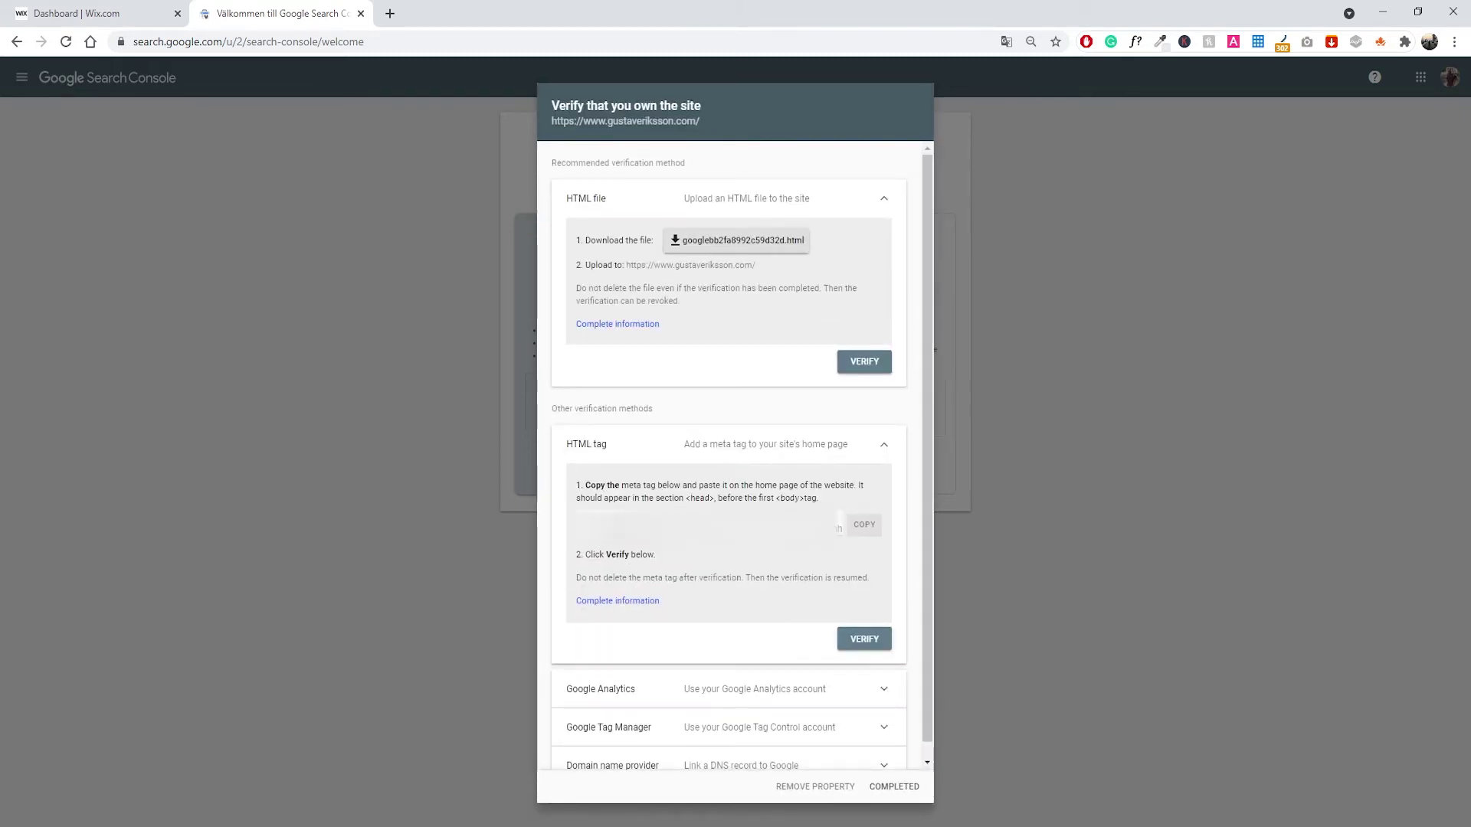
pyautogui.click(863, 527)
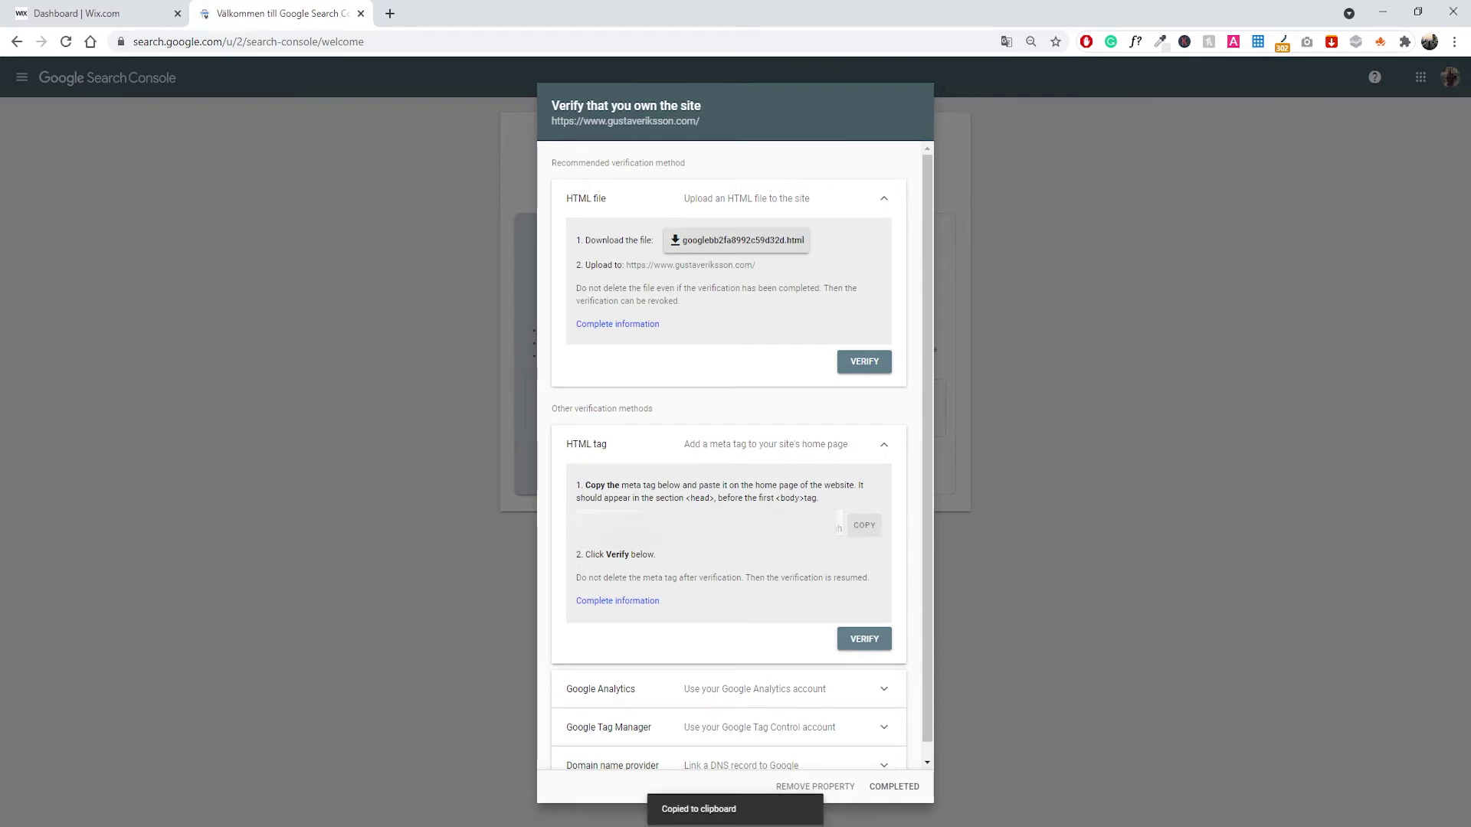
# - Switch to the Wix dashboard, paste the copied meta tag as the Google Search Console site verification tag, and save it
pyautogui.click(92, 13)
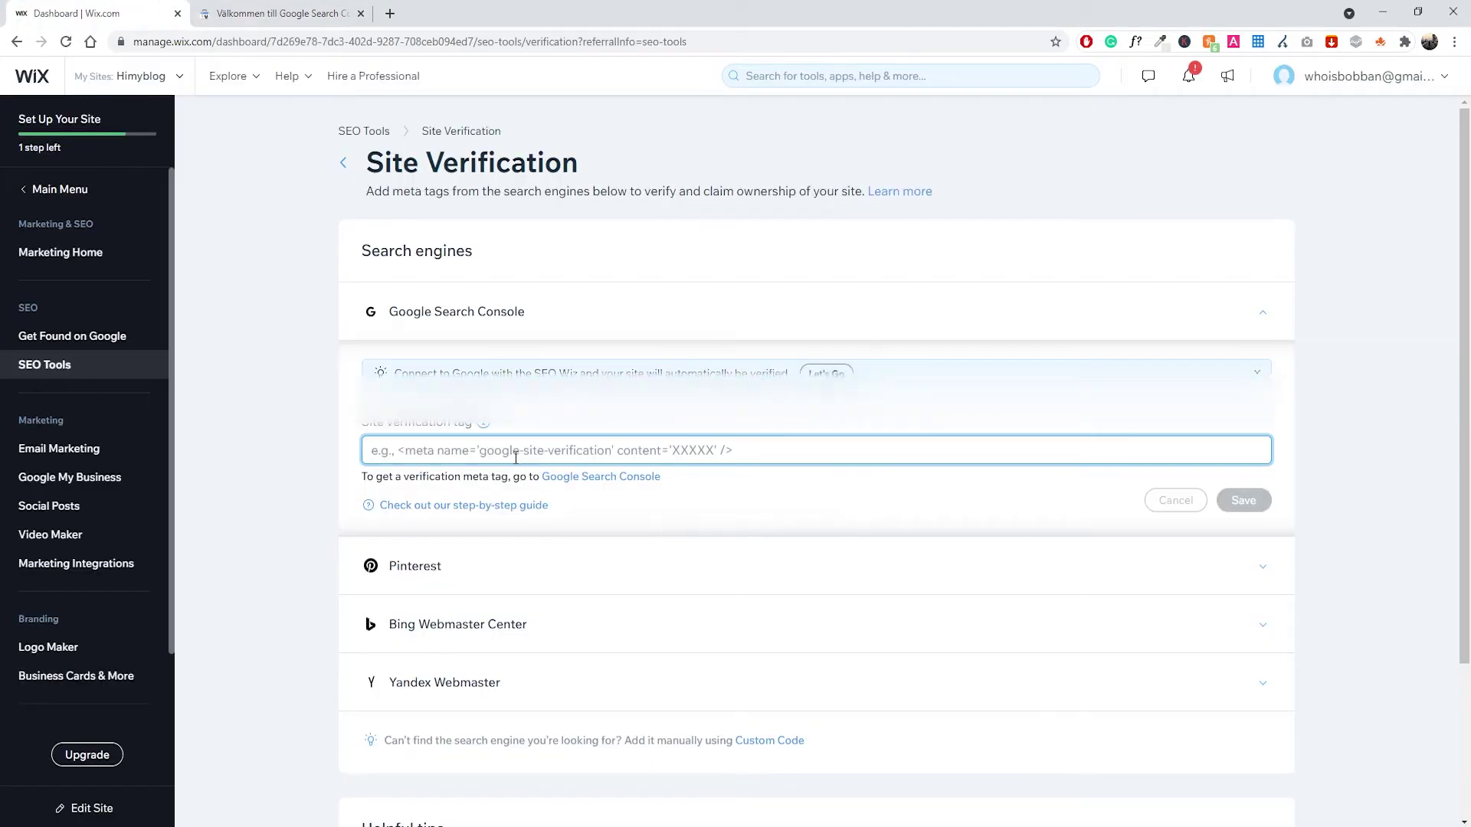
pyautogui.hotkey('ctrl', 'v')
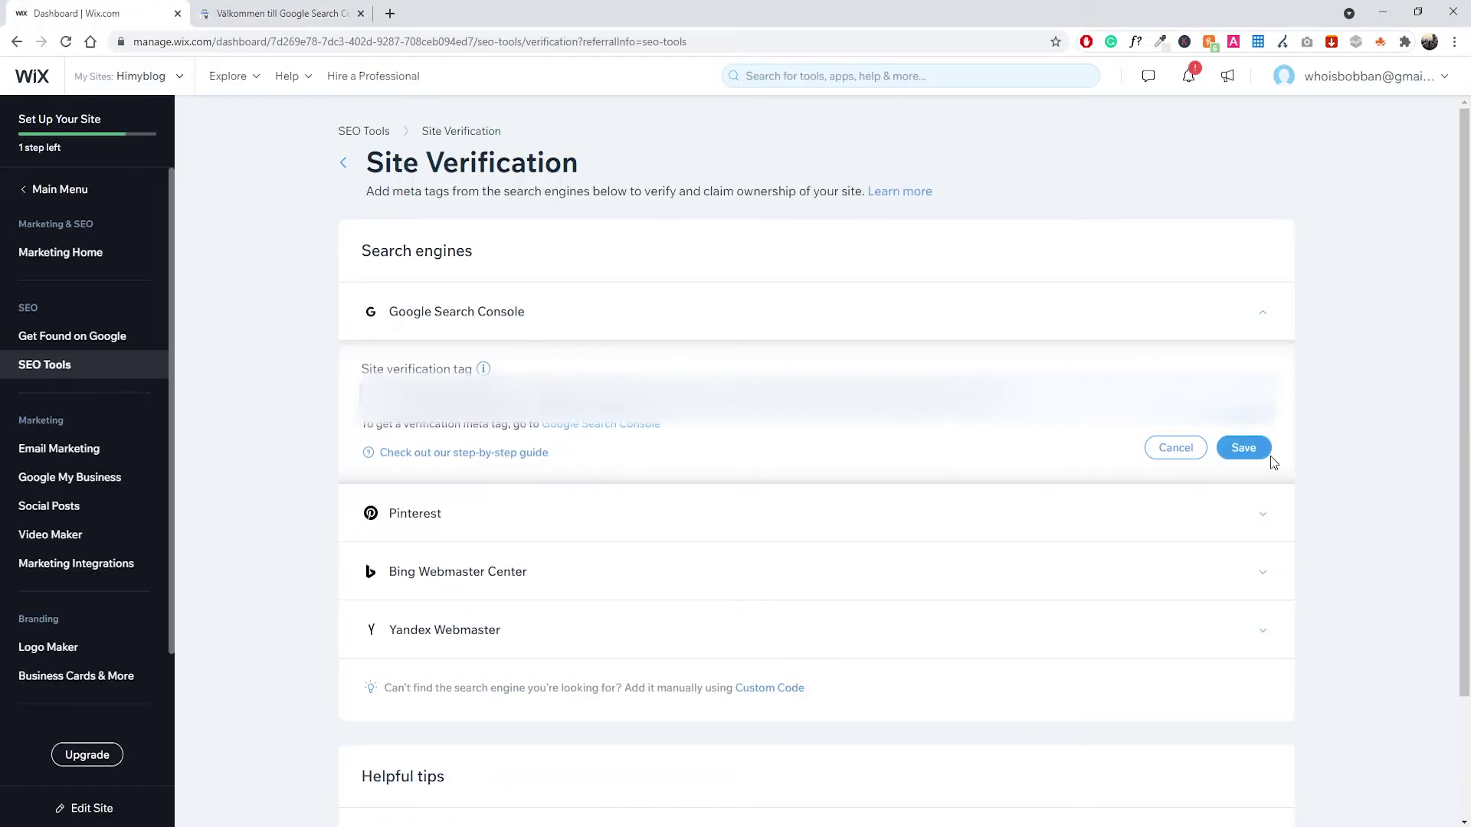
pyautogui.click(1243, 448)
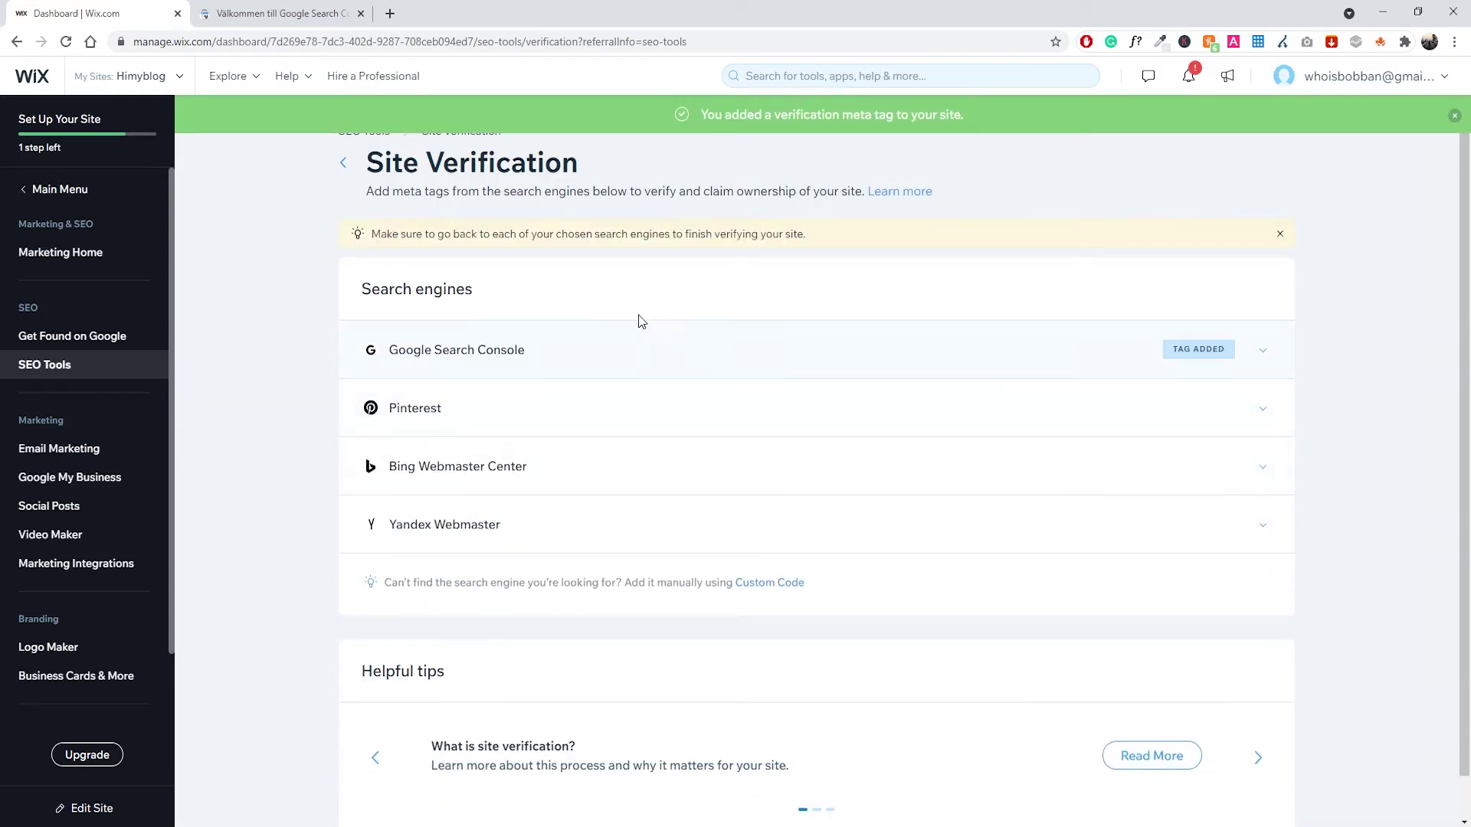
# - Switch back to Google Search Console, verify ownership with the HTML tag method, and open the property's overview, dismissing the tip
pyautogui.click(314, 13)
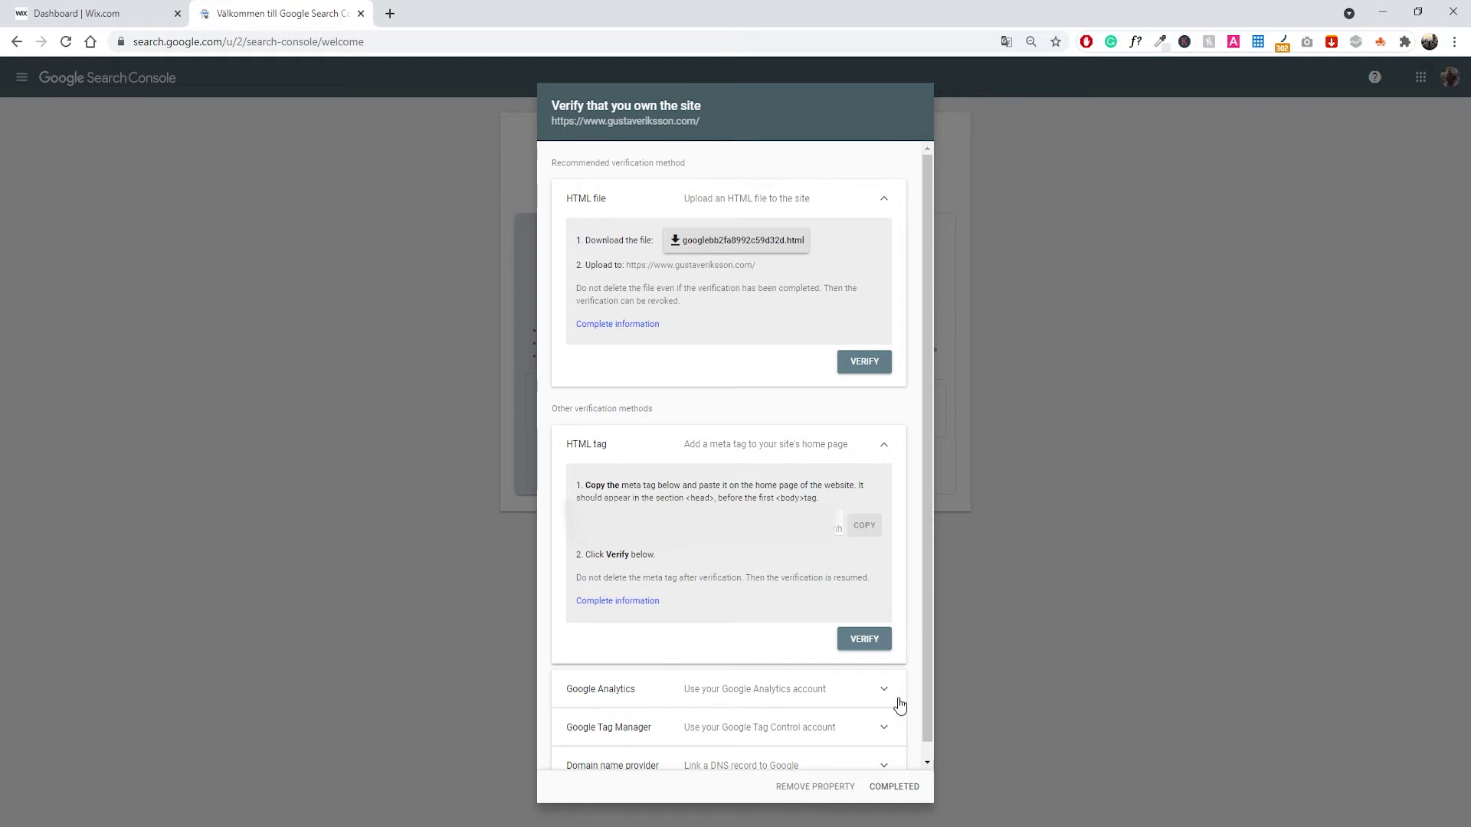
pyautogui.click(885, 637)
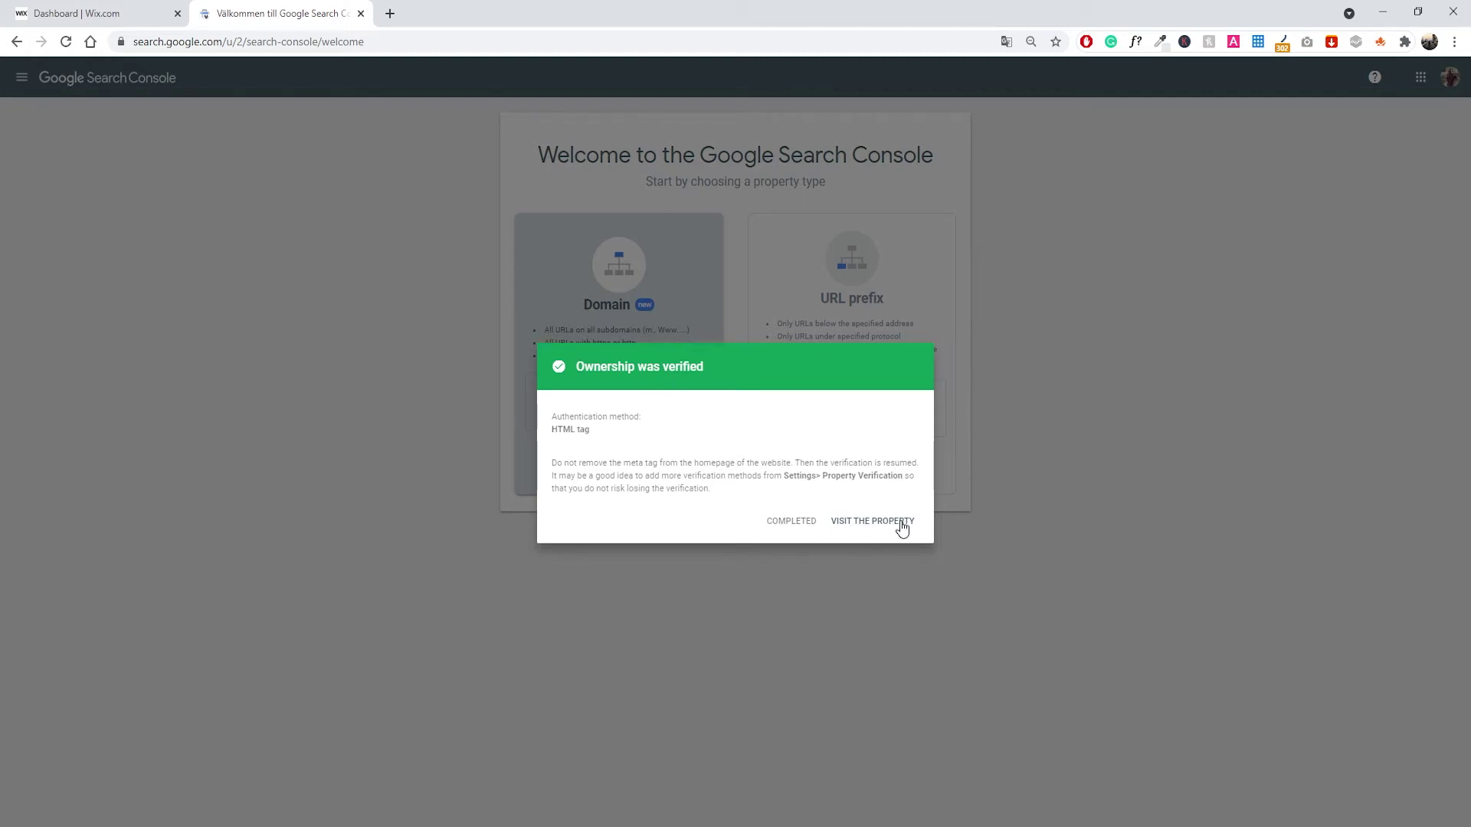
pyautogui.click(866, 524)
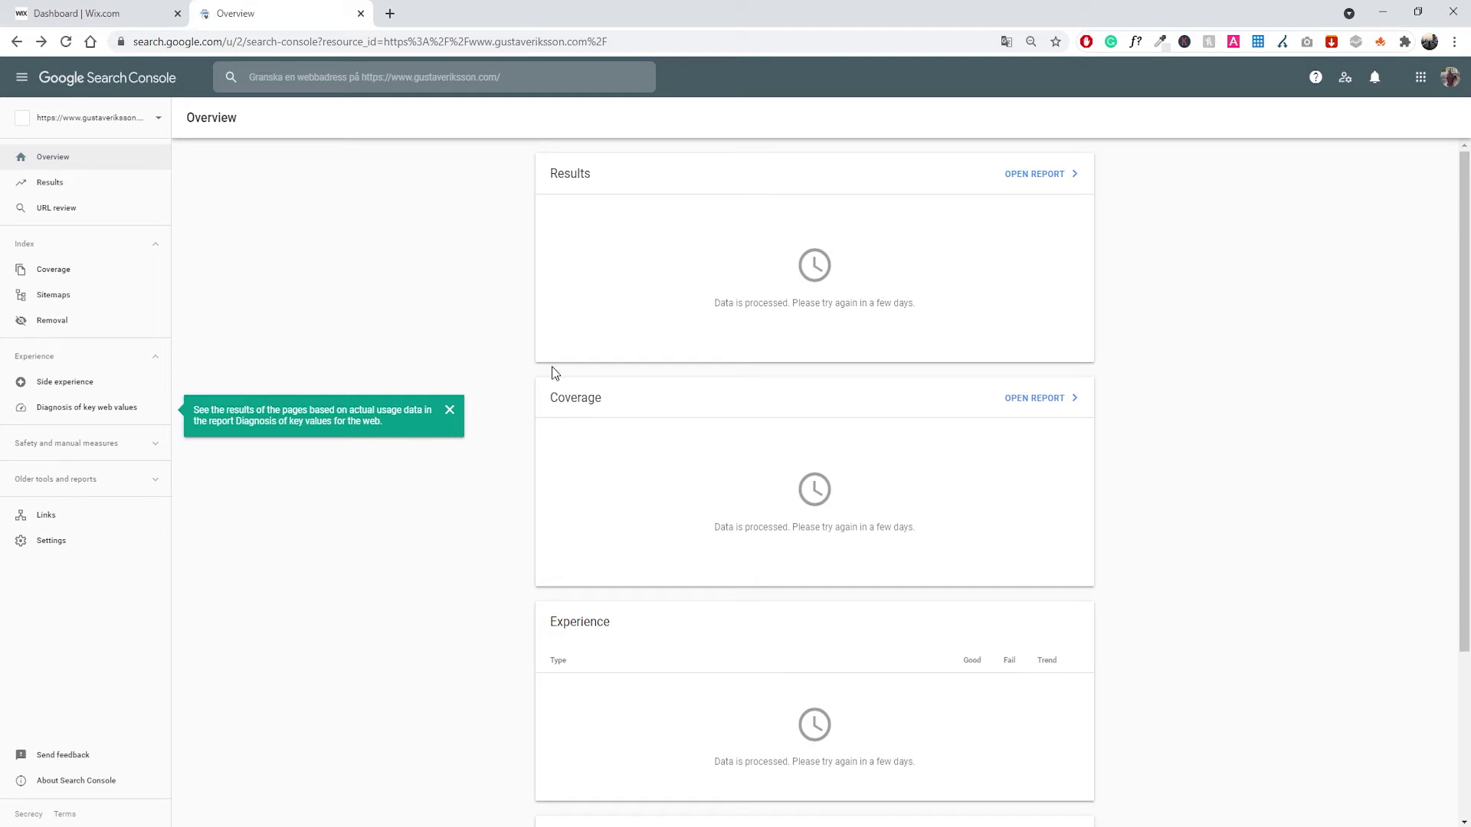
pyautogui.click(450, 410)
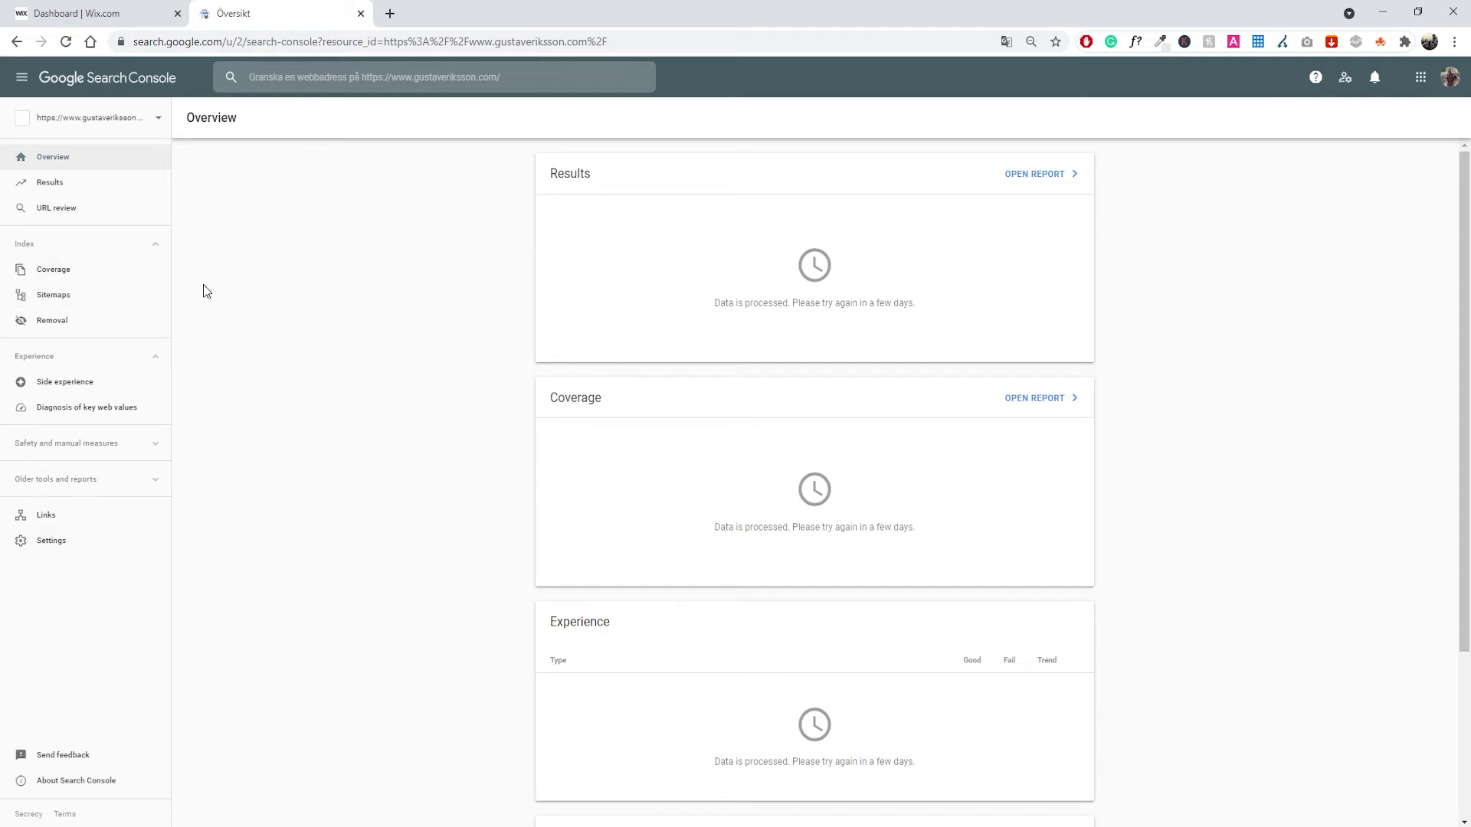
# - Submit sitemap.xml as a new sitemap for the property and dismiss the notice
pyautogui.click(69, 297)
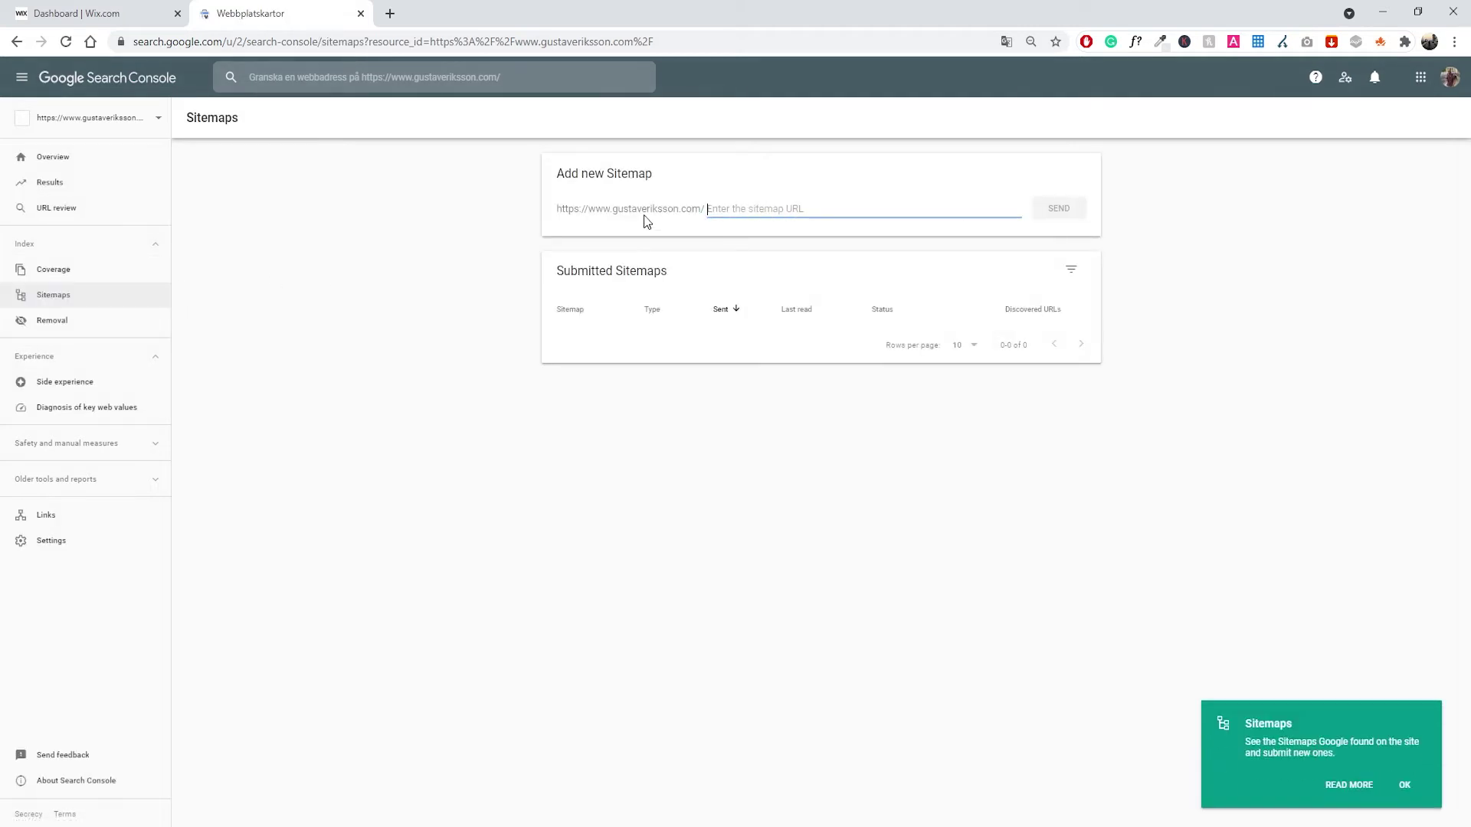
pyautogui.moveTo(612, 213); pyautogui.dragTo(717, 209)
pyautogui.click(777, 215)
pyautogui.write('sitemap.xml')
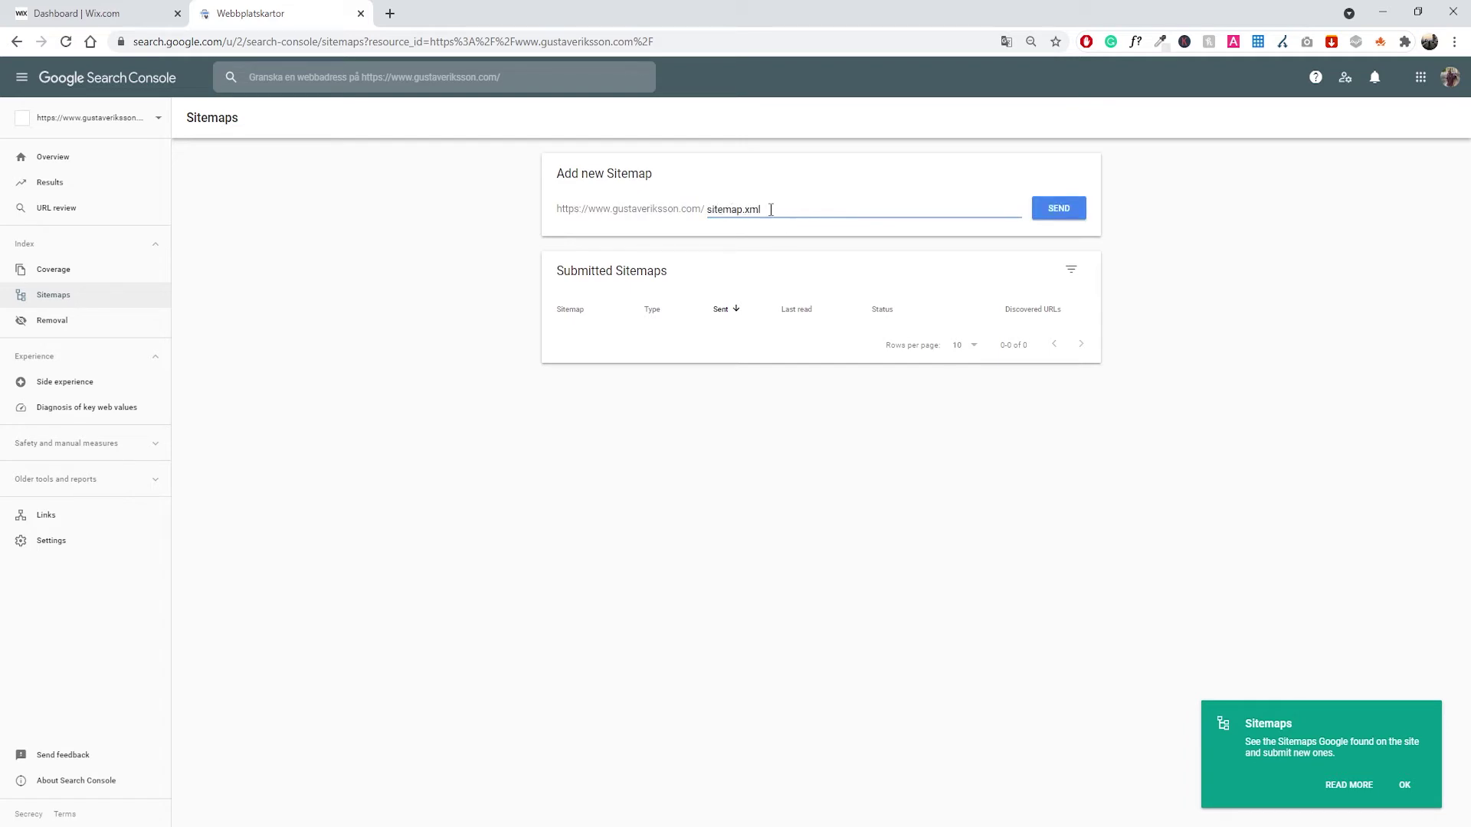
pyautogui.moveTo(774, 213); pyautogui.dragTo(707, 211)
pyautogui.press('Right')
pyautogui.click(1059, 223)
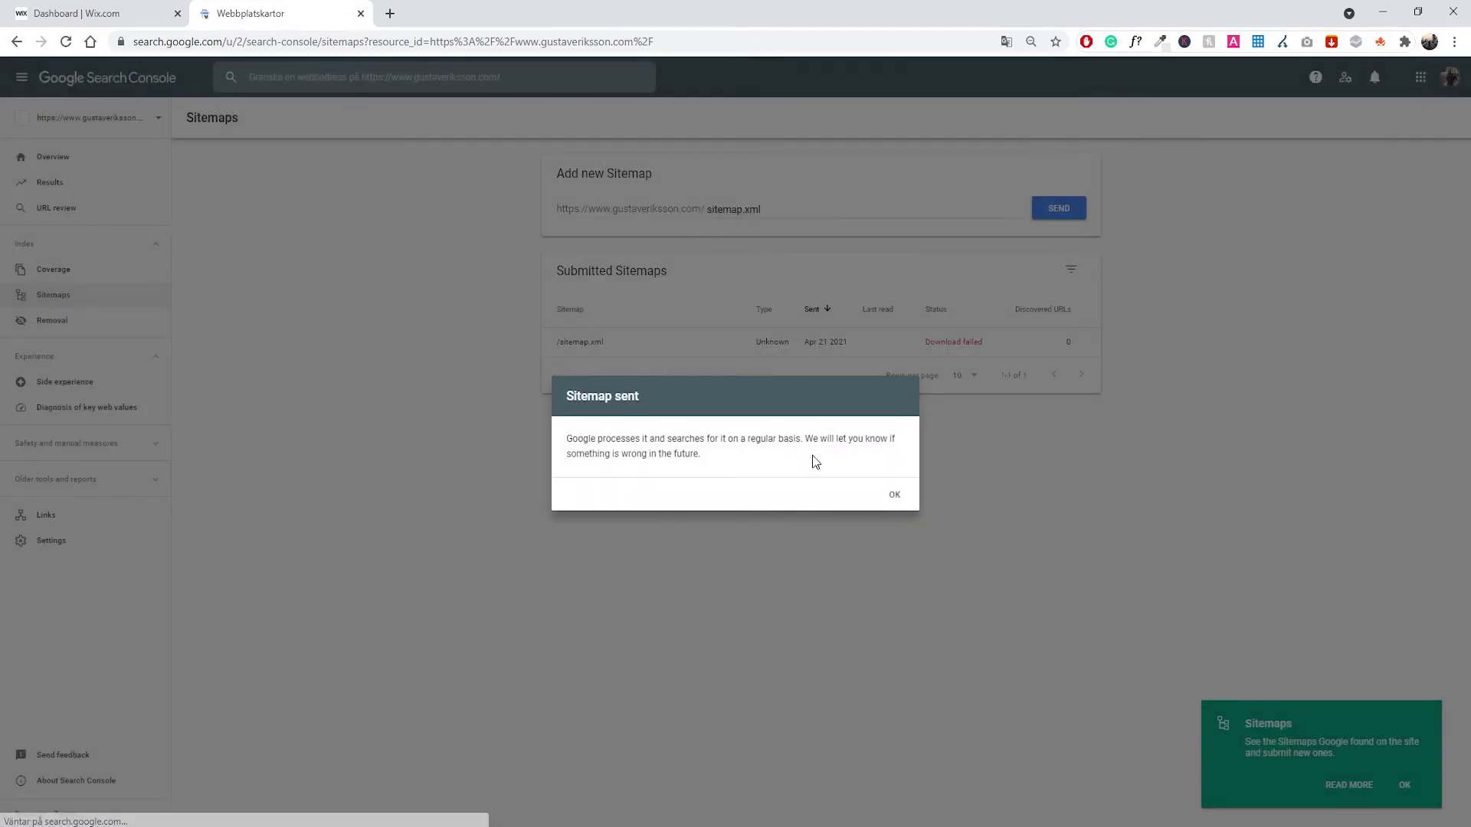
pyautogui.click(893, 498)
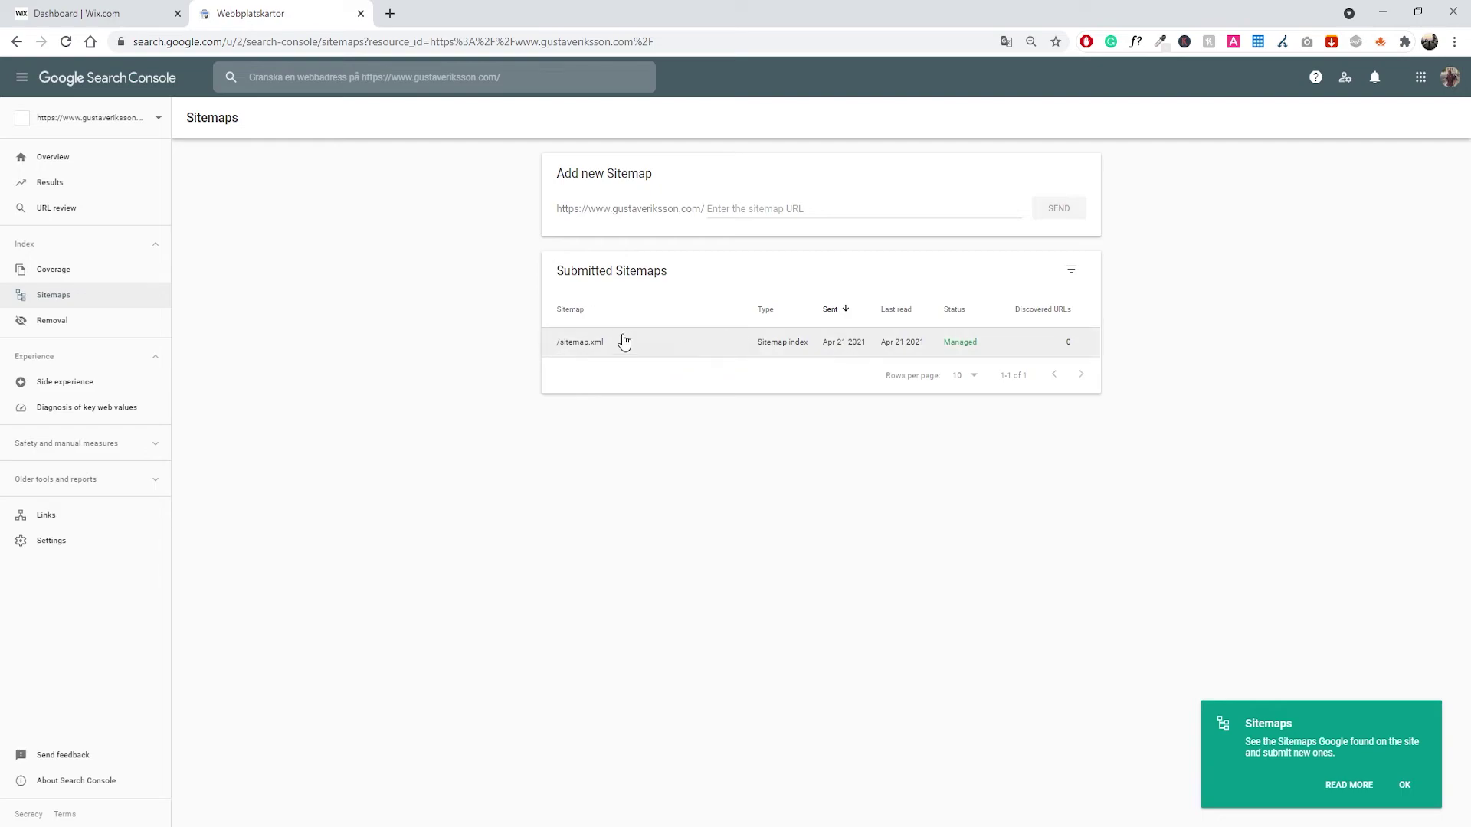
# - Switch to the Wix dashboard, open Marketing Integrations, and bring up the Google Analytics tracking code entry for the site
pyautogui.click(170, 18)
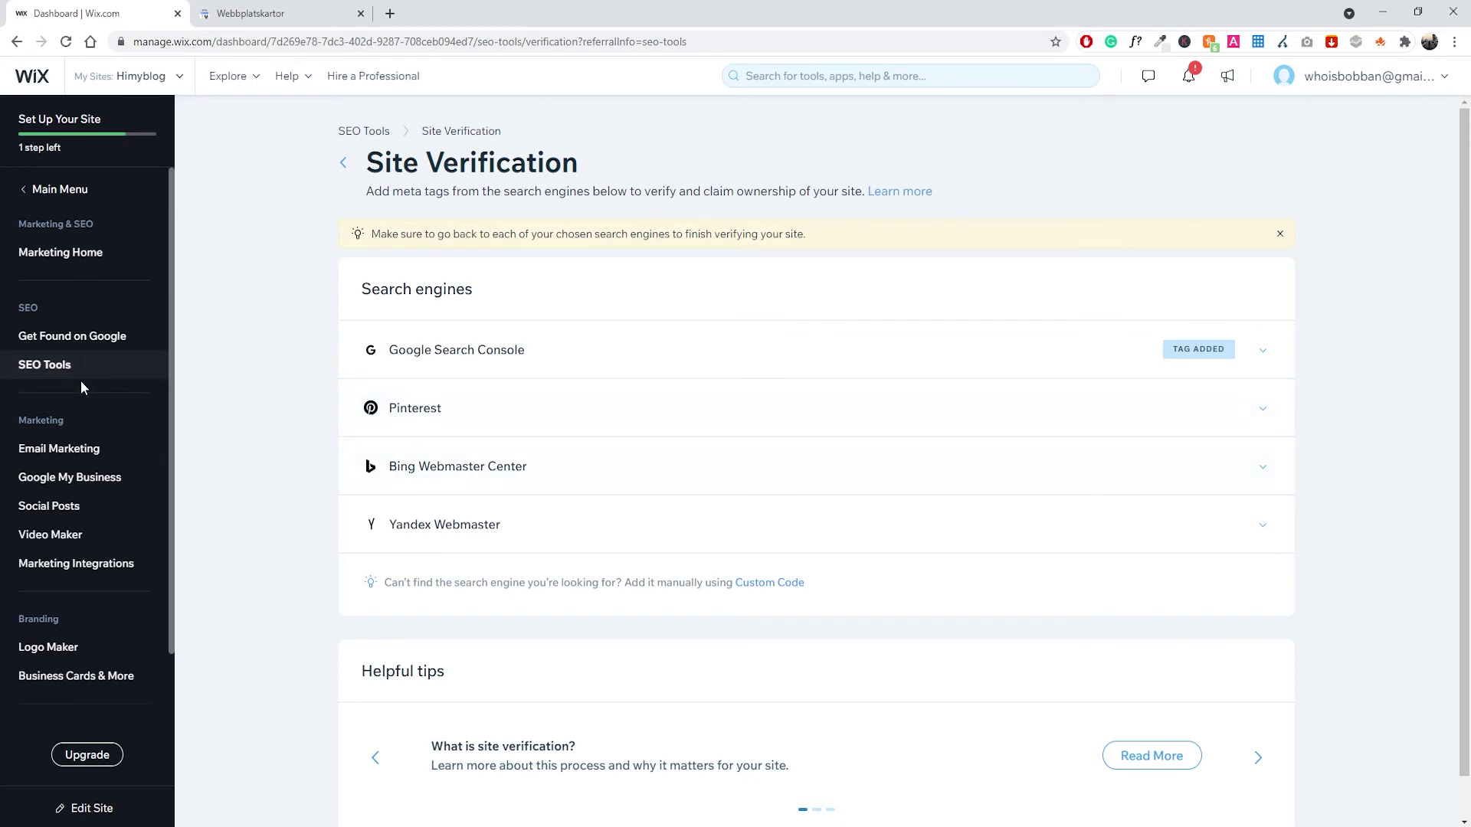
pyautogui.scroll(-1, 77, 429)
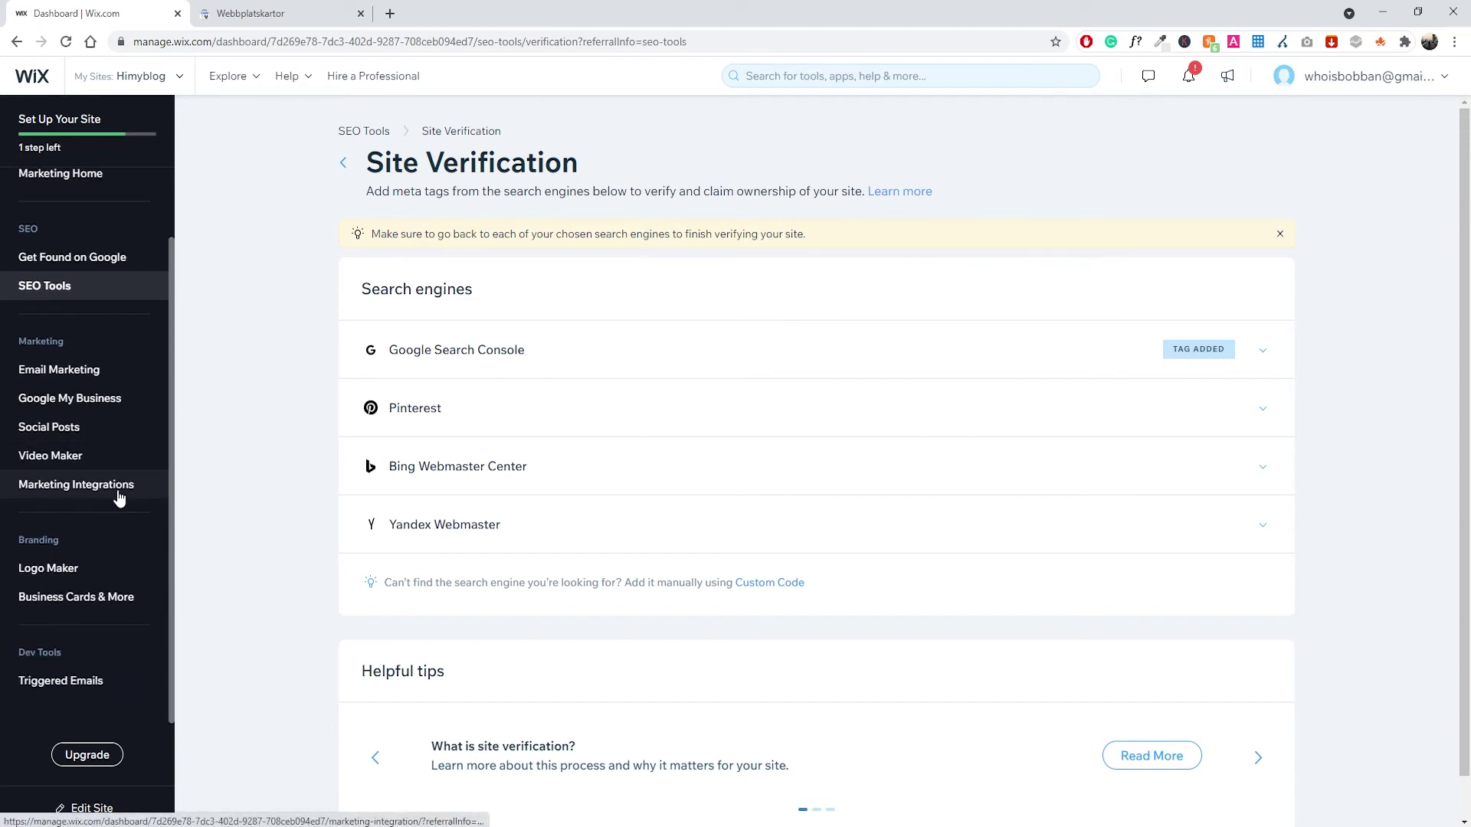
pyautogui.click(88, 486)
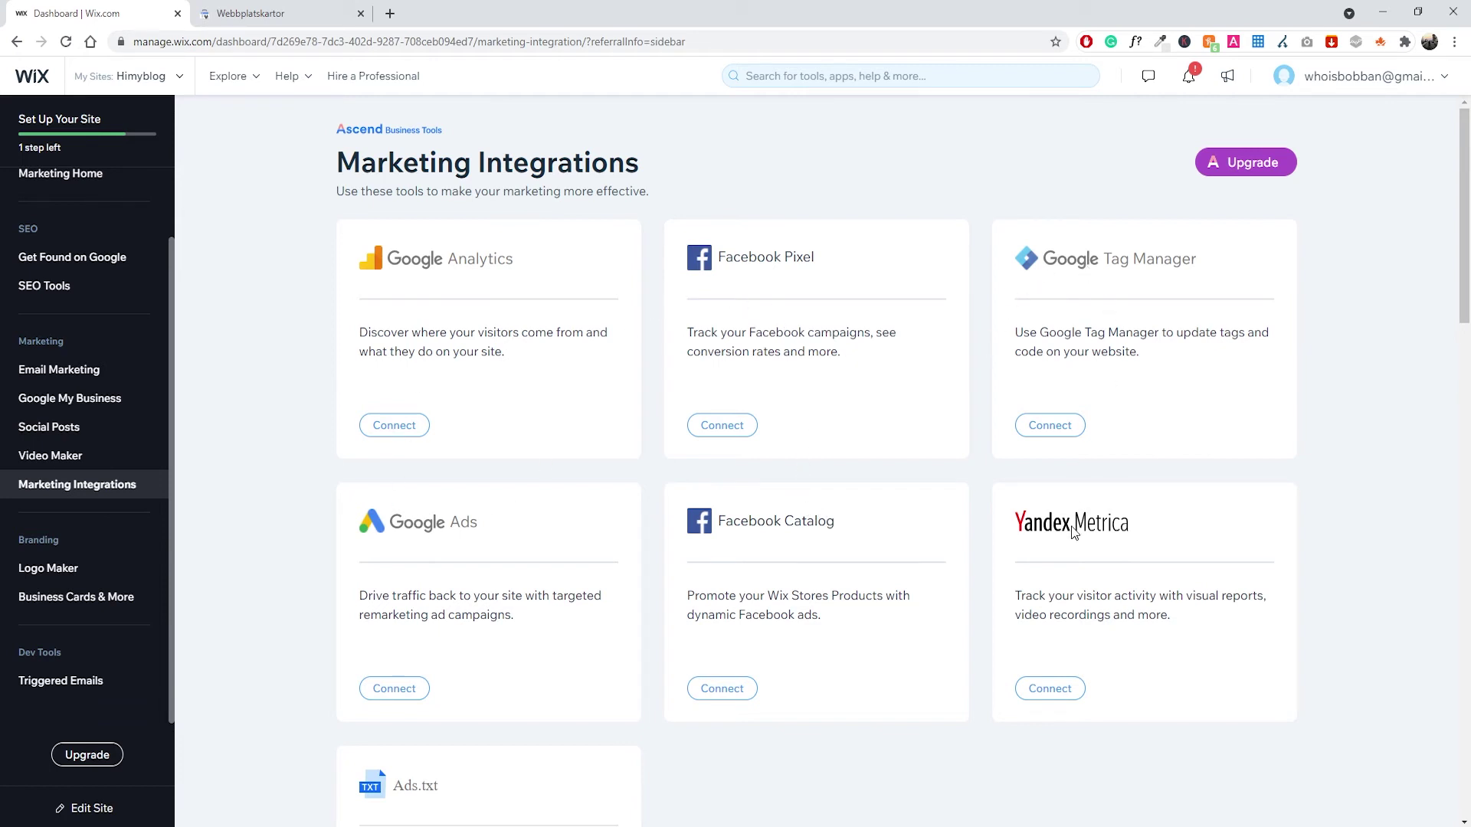
pyautogui.scroll(-2, 670, 608)
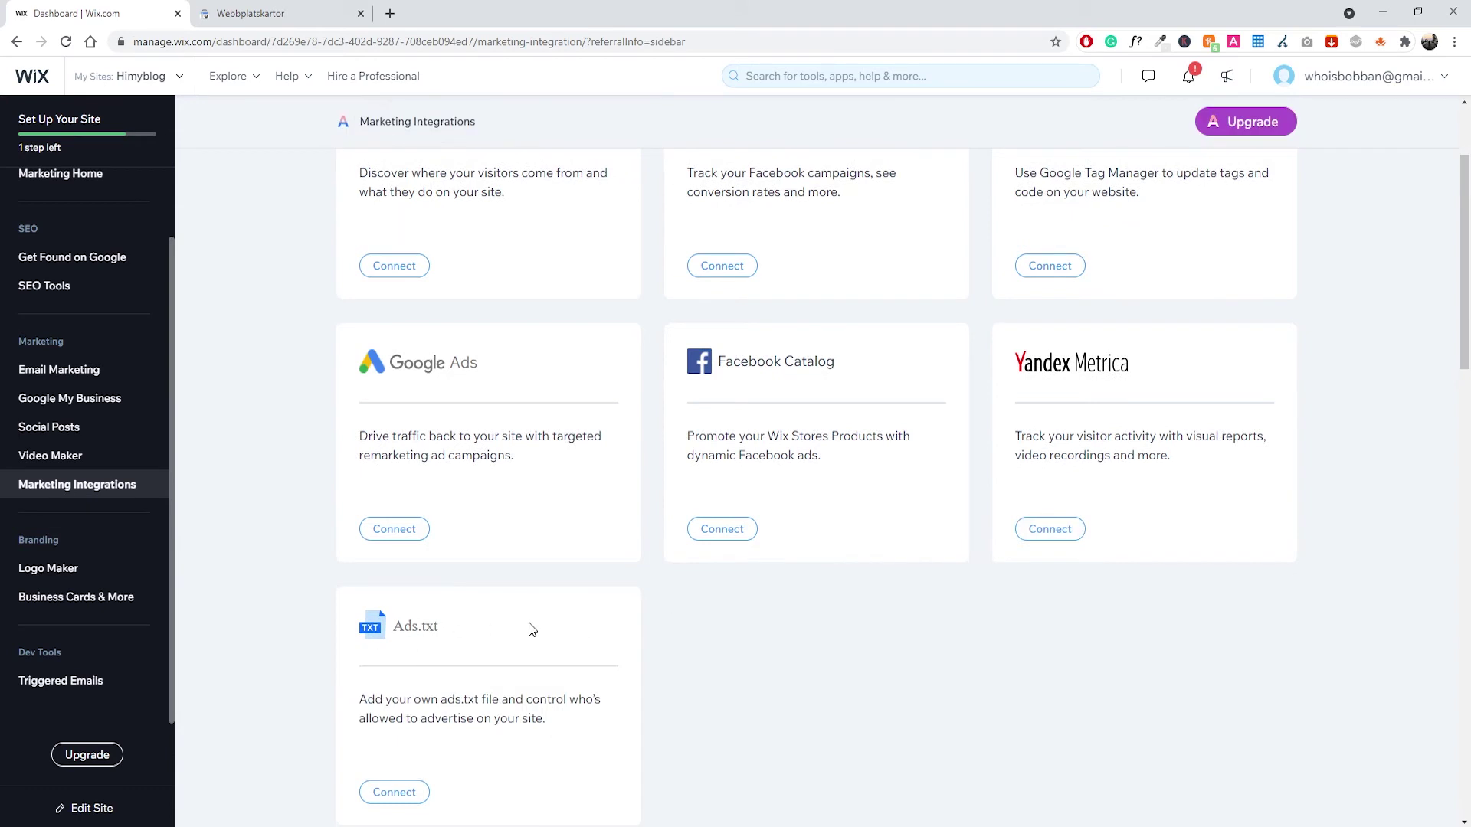
pyautogui.scroll(2, 532, 629)
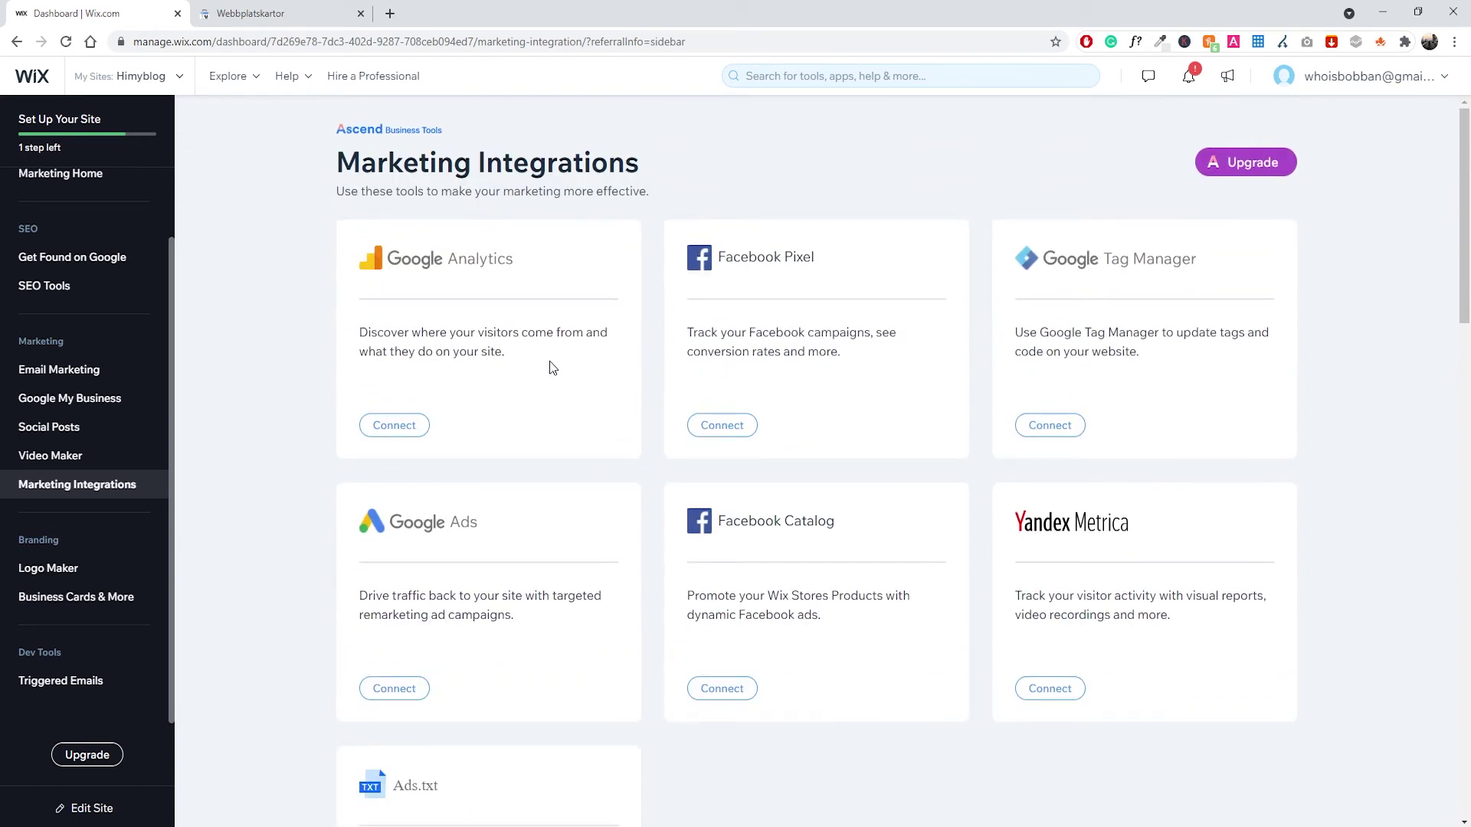
pyautogui.click(394, 425)
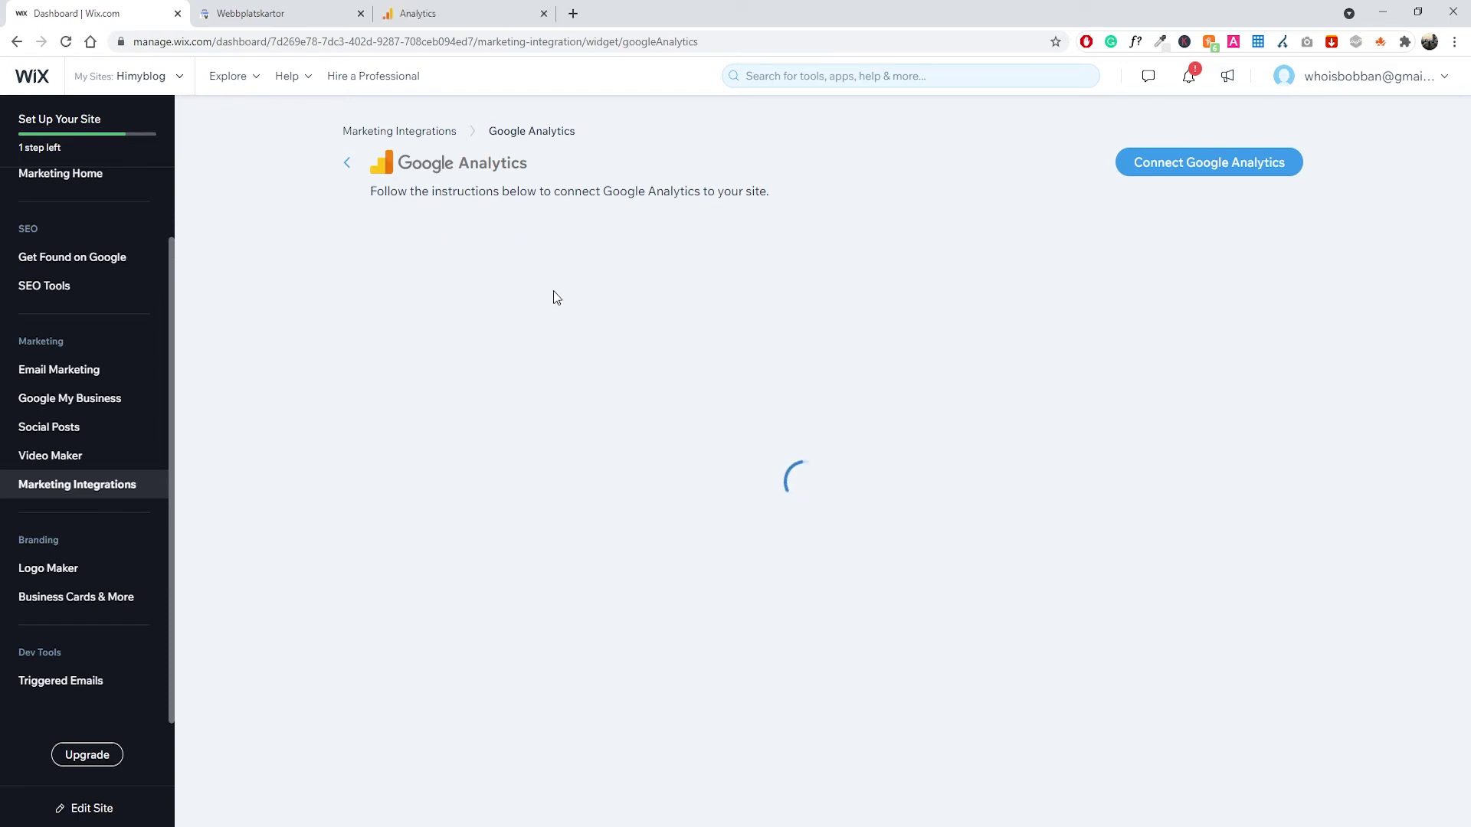
pyautogui.click(1169, 168)
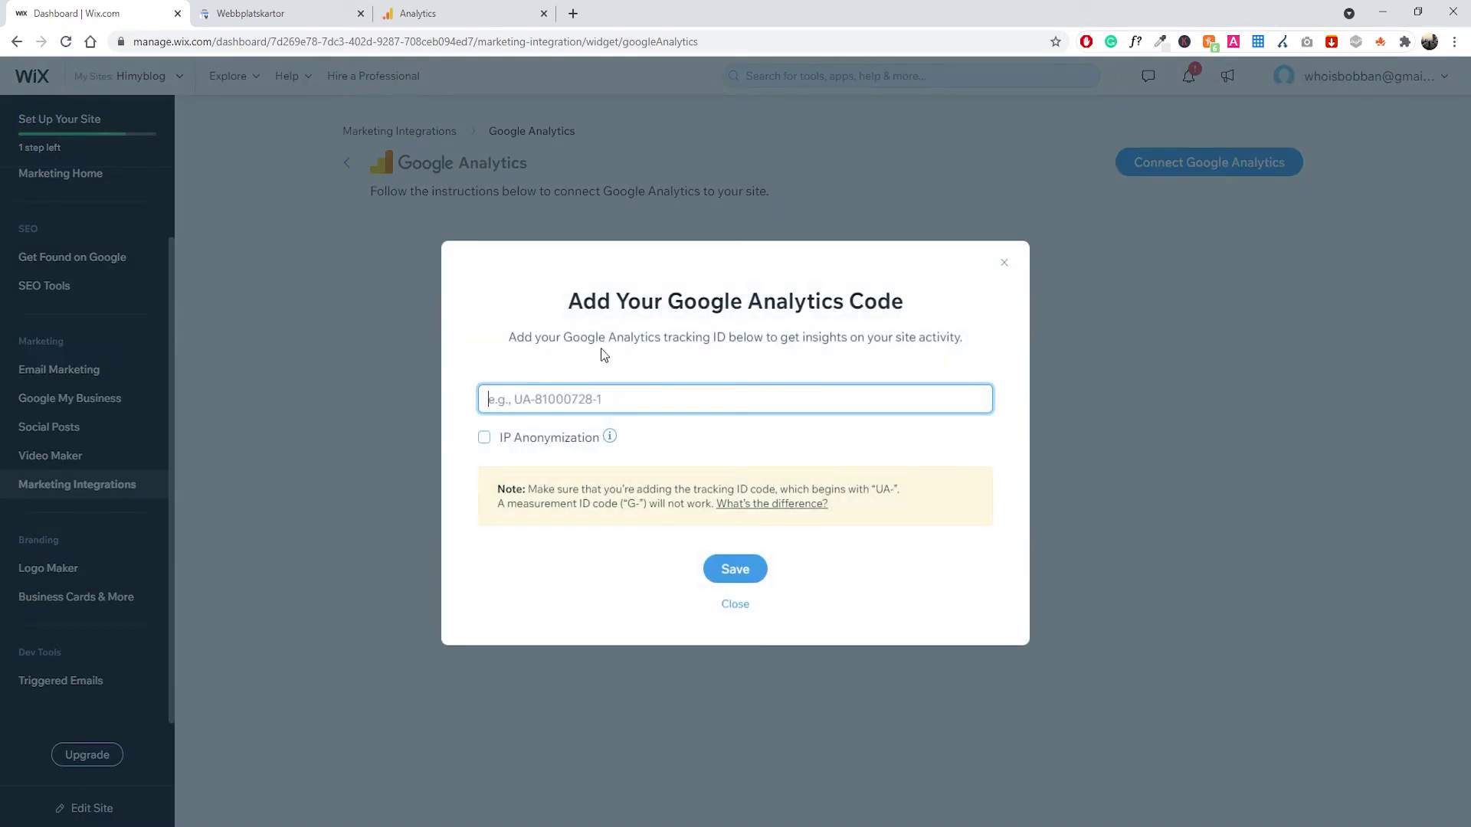
# - Switch to Google Analytics, start a new web property from the administrator settings, and name it with the site's .com domain
pyautogui.click(417, 13)
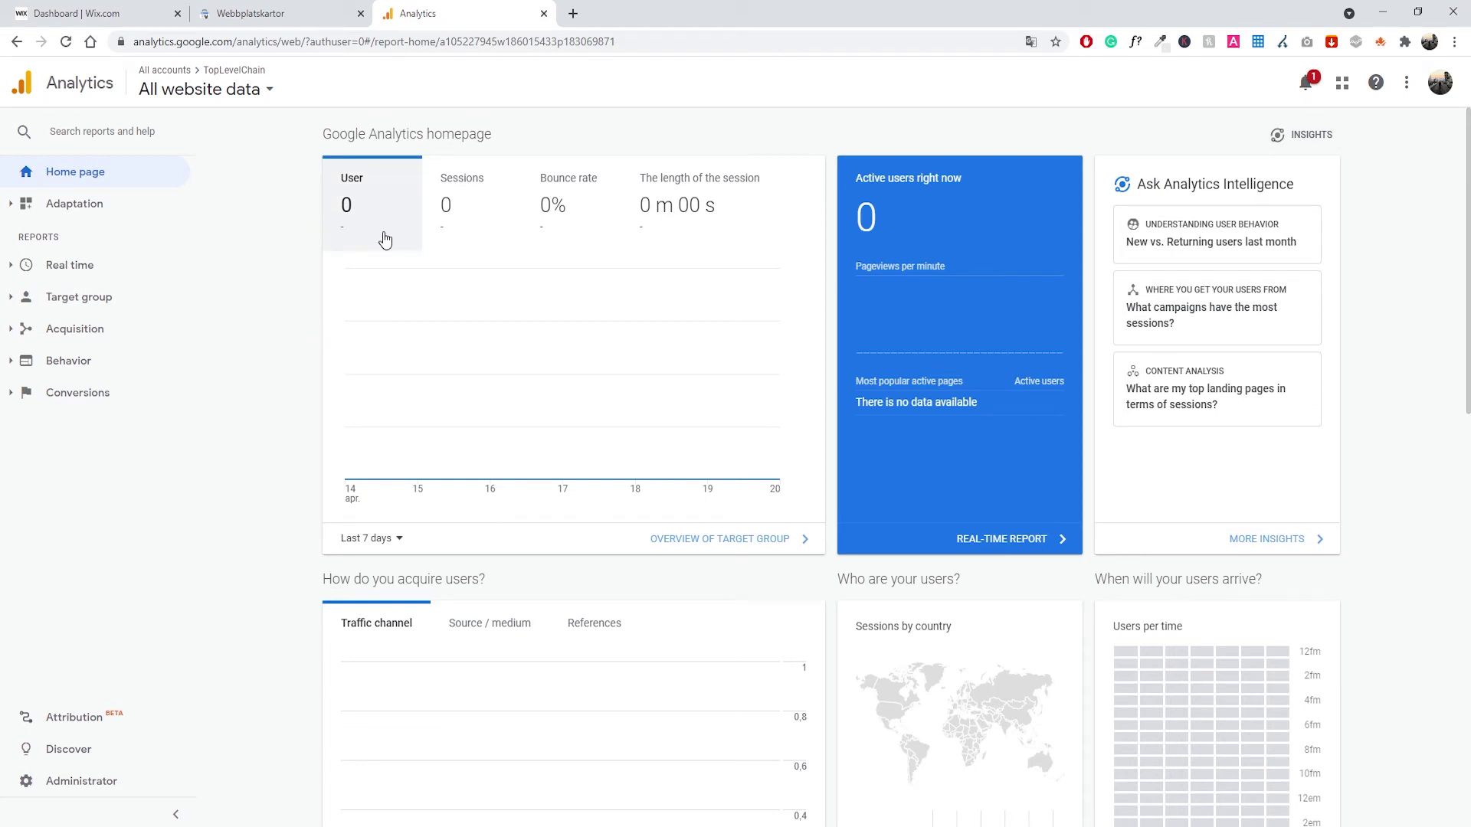
pyautogui.click(127, 782)
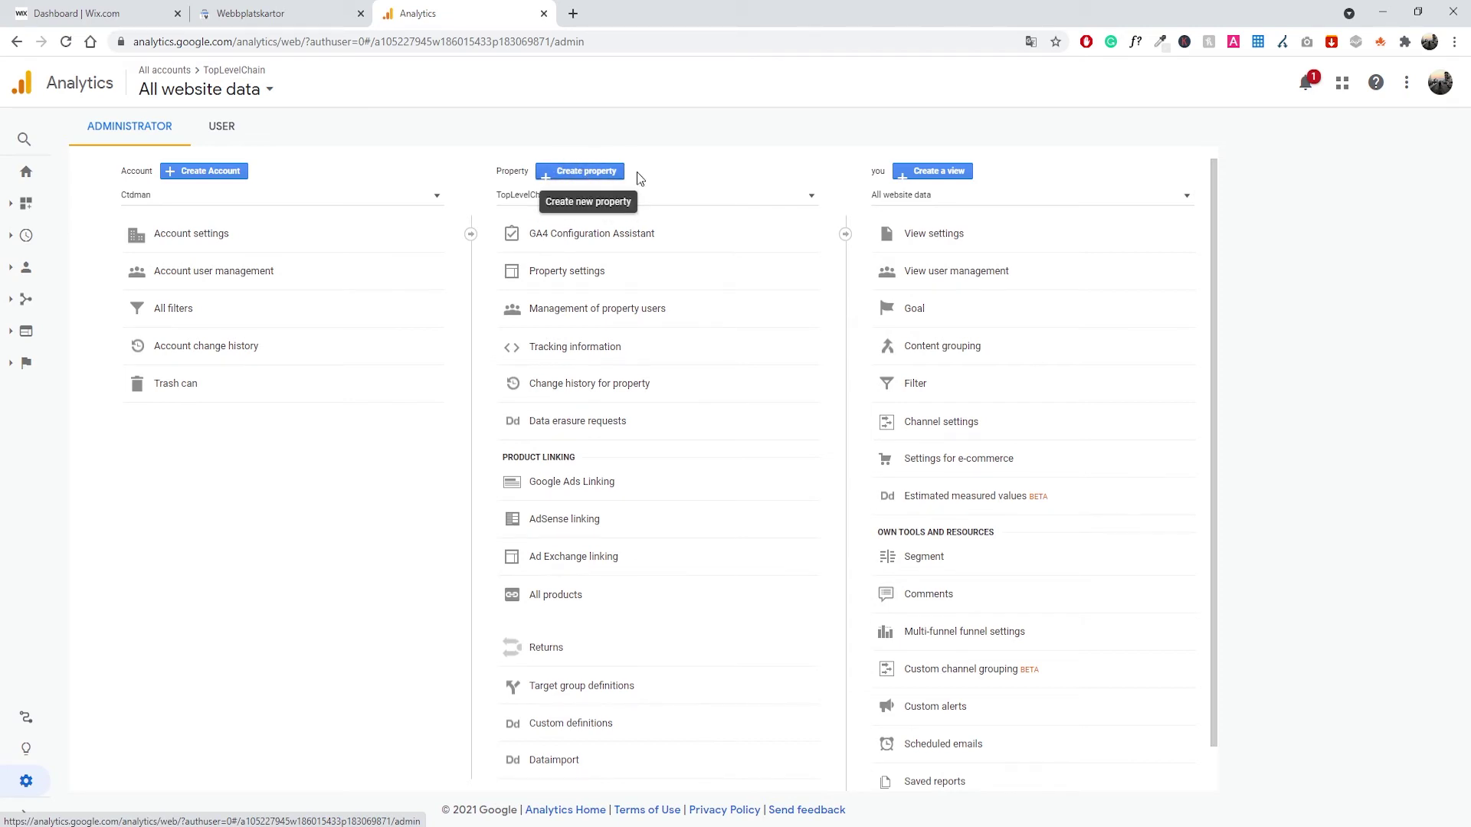
pyautogui.click(592, 173)
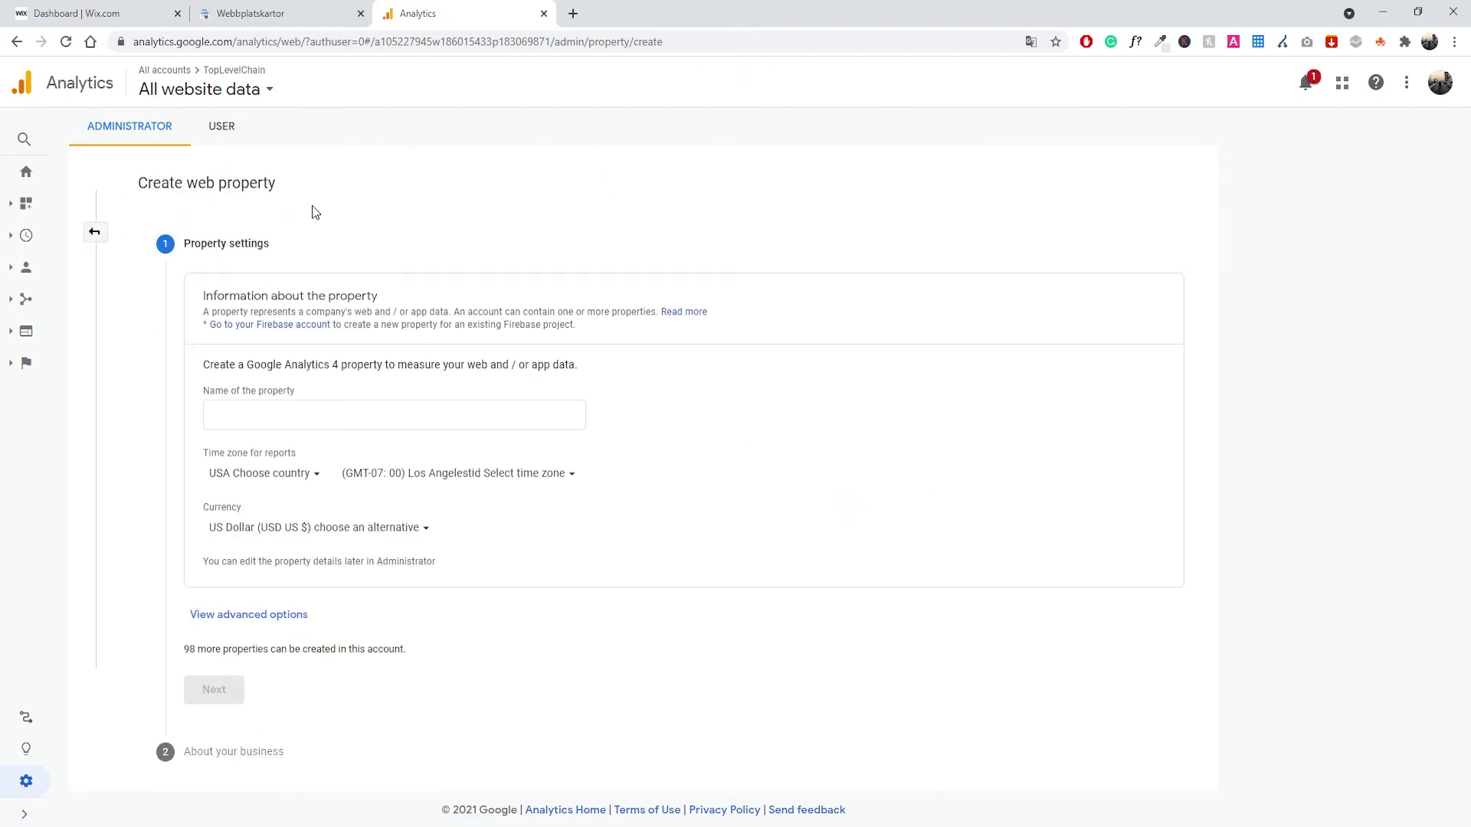
pyautogui.click(240, 413)
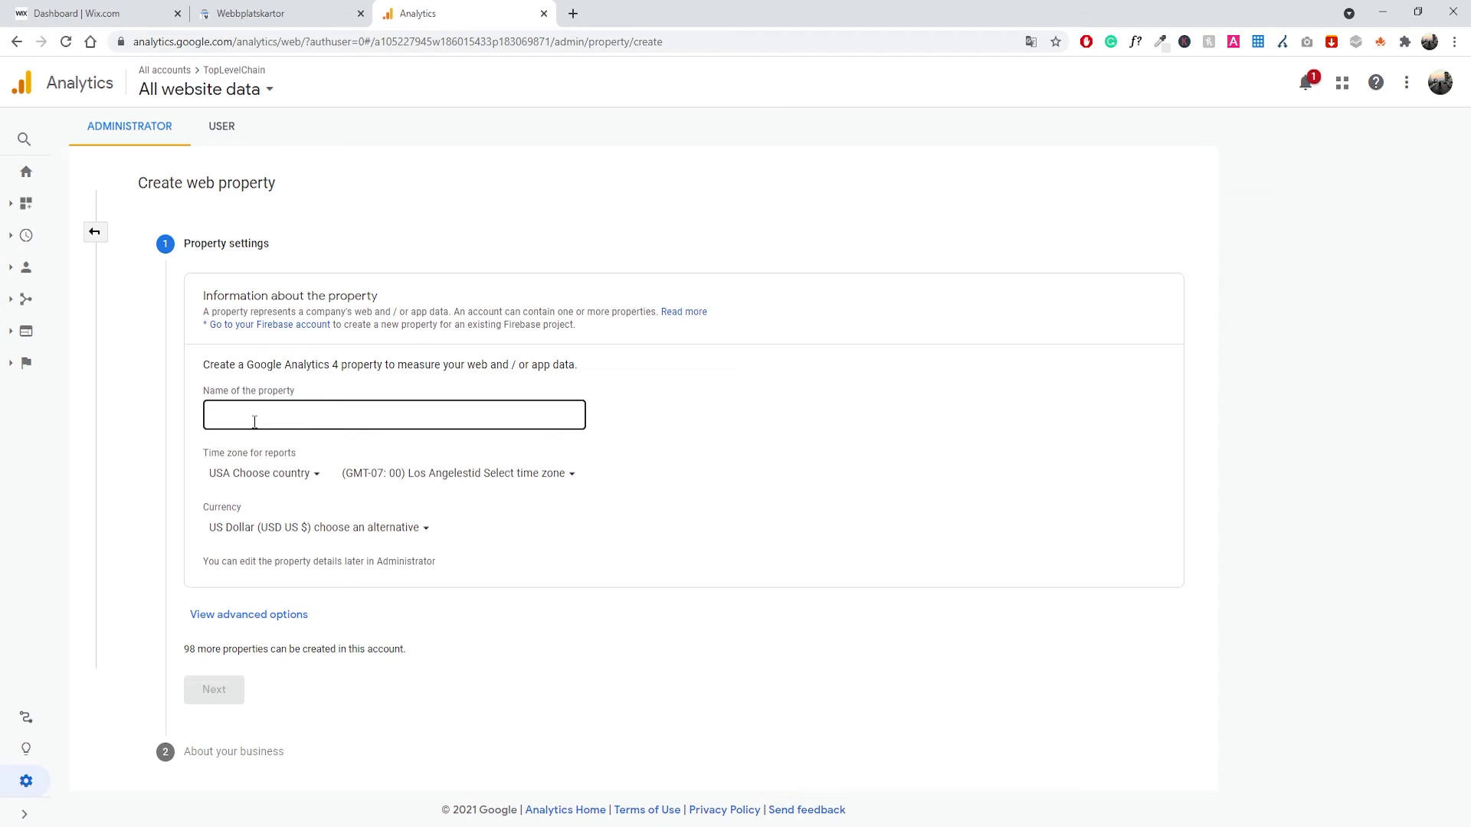
pyautogui.write('Gusta')
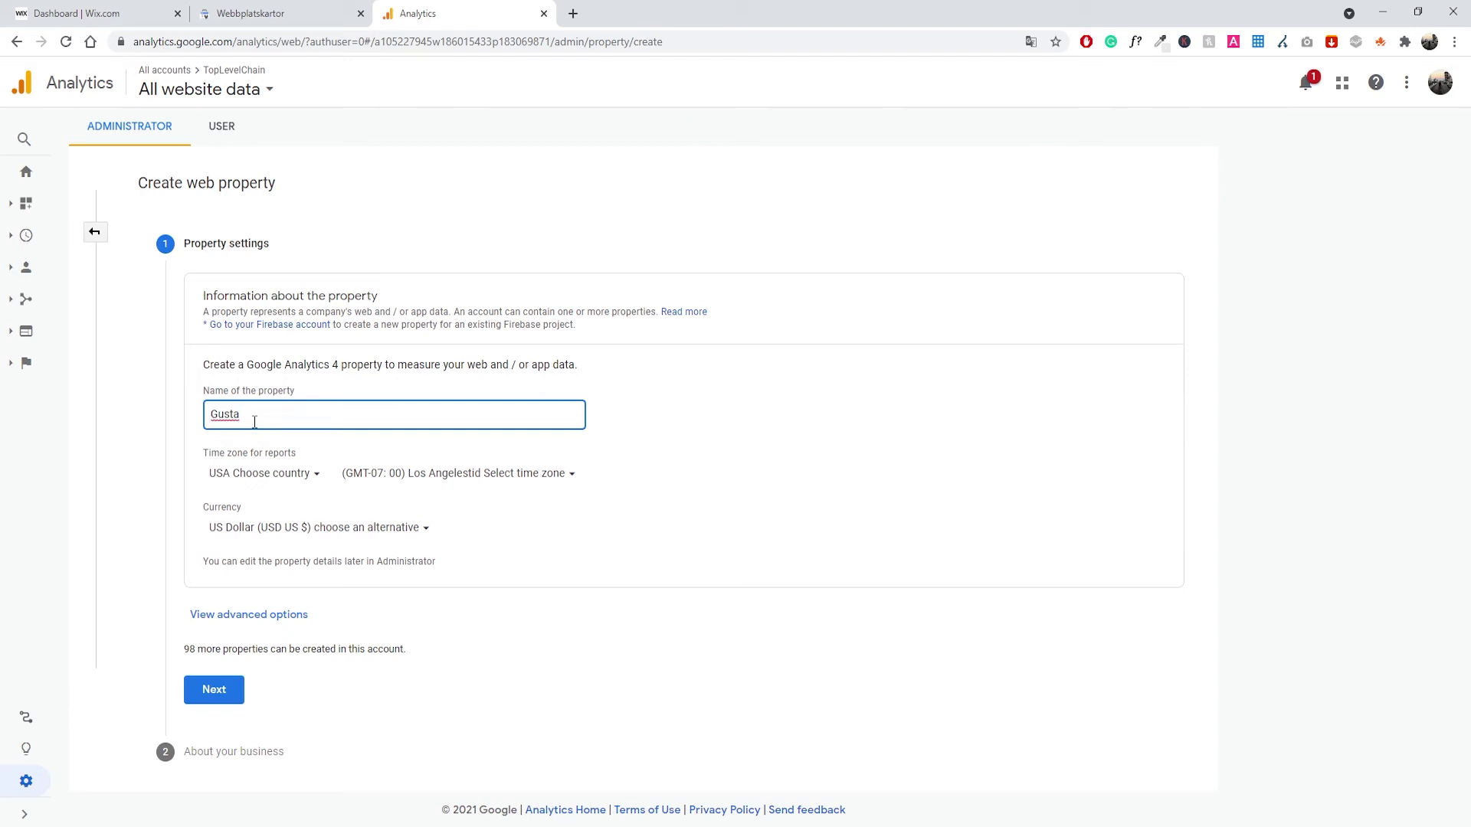
pyautogui.write('veriksso')
pyautogui.write('n.c')
pyautogui.press('BackSpace')
pyautogui.write('.com')
pyautogui.click(509, 387)
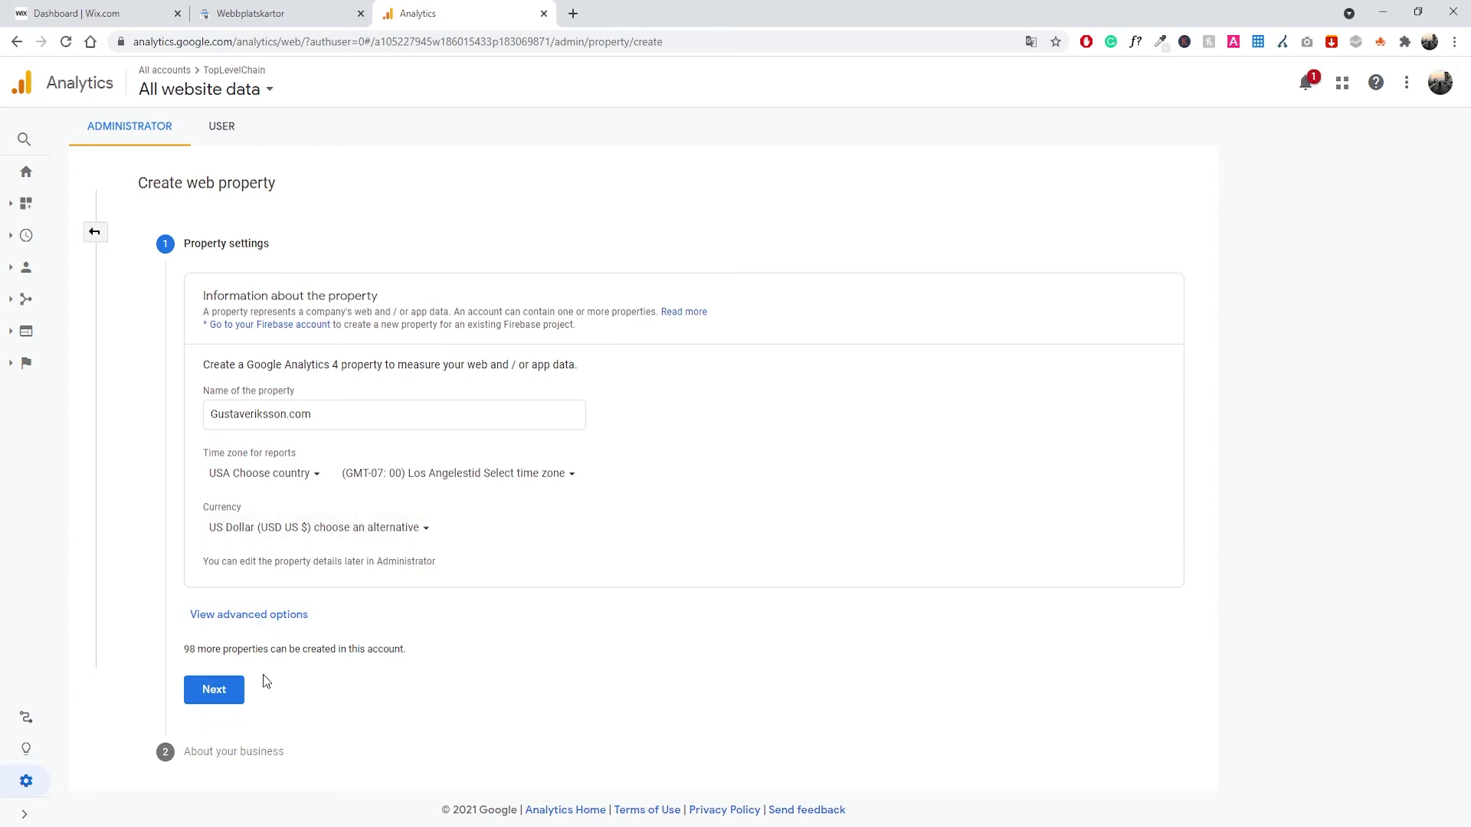
# - Show the advanced options for the new property and enable creation of a Universal Analytics property
pyautogui.click(293, 618)
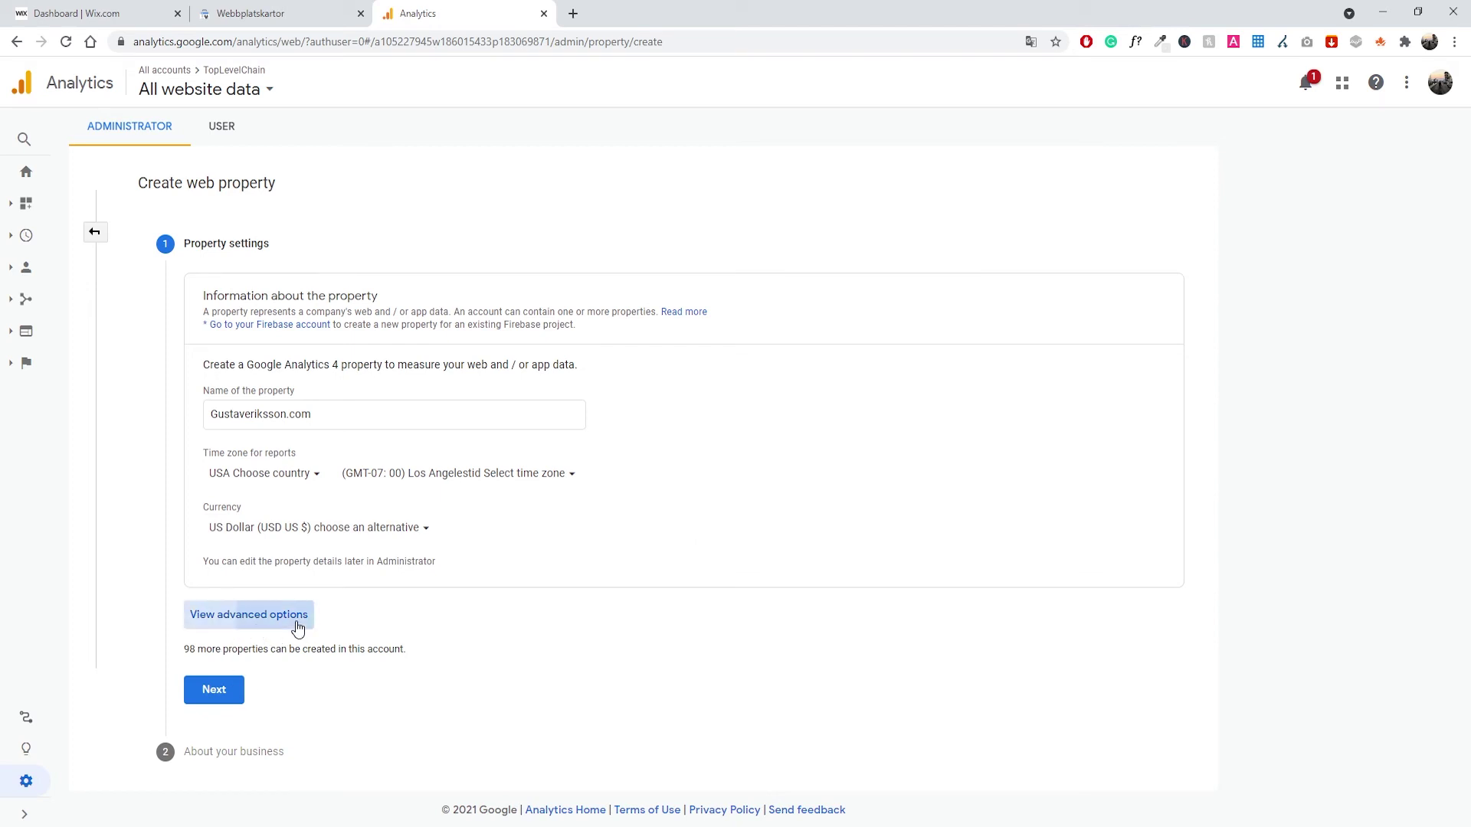
pyautogui.scroll(-2, 351, 654)
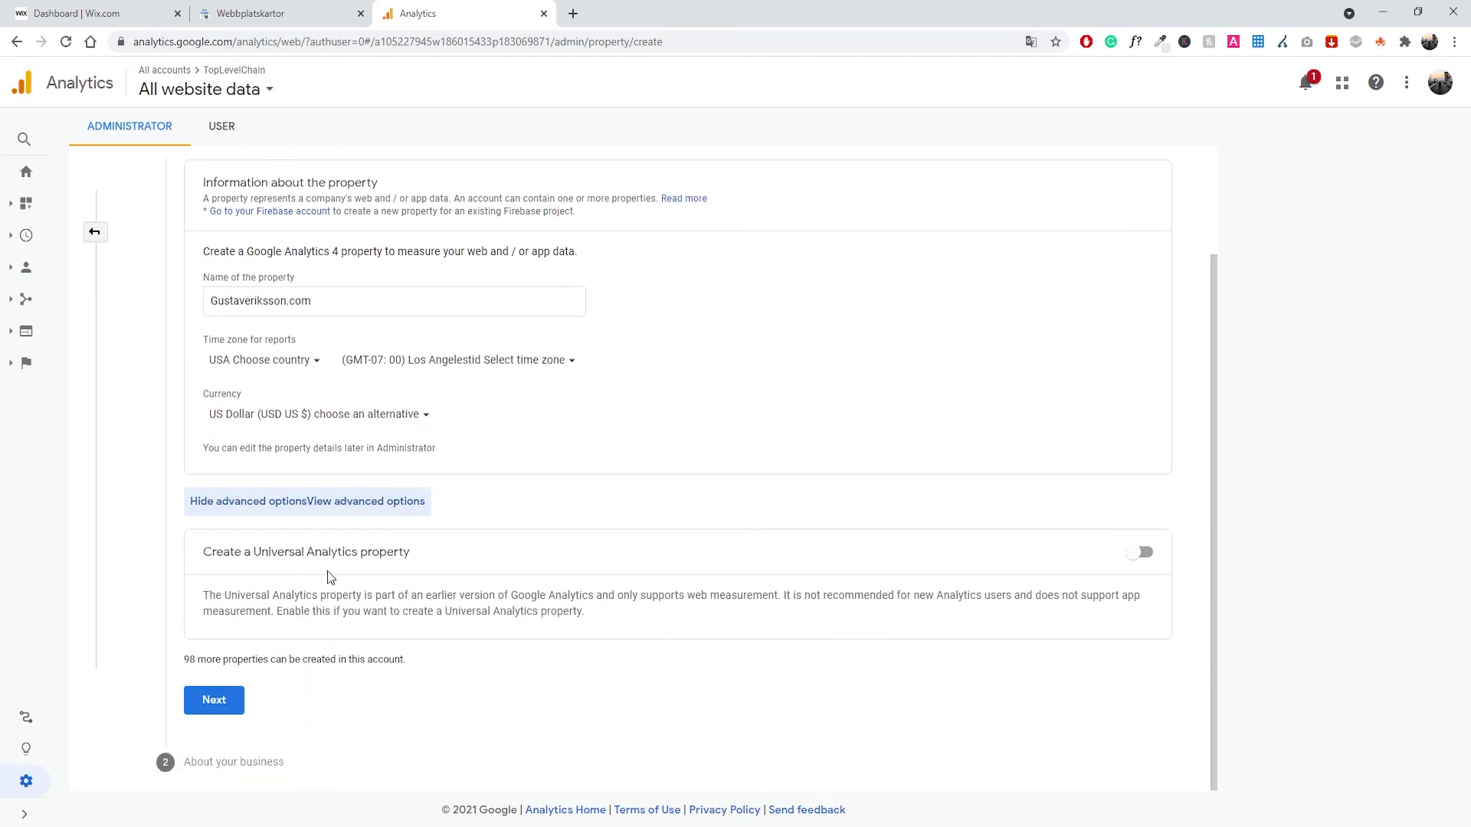
pyautogui.moveTo(204, 554); pyautogui.dragTo(376, 553)
pyautogui.click(244, 560)
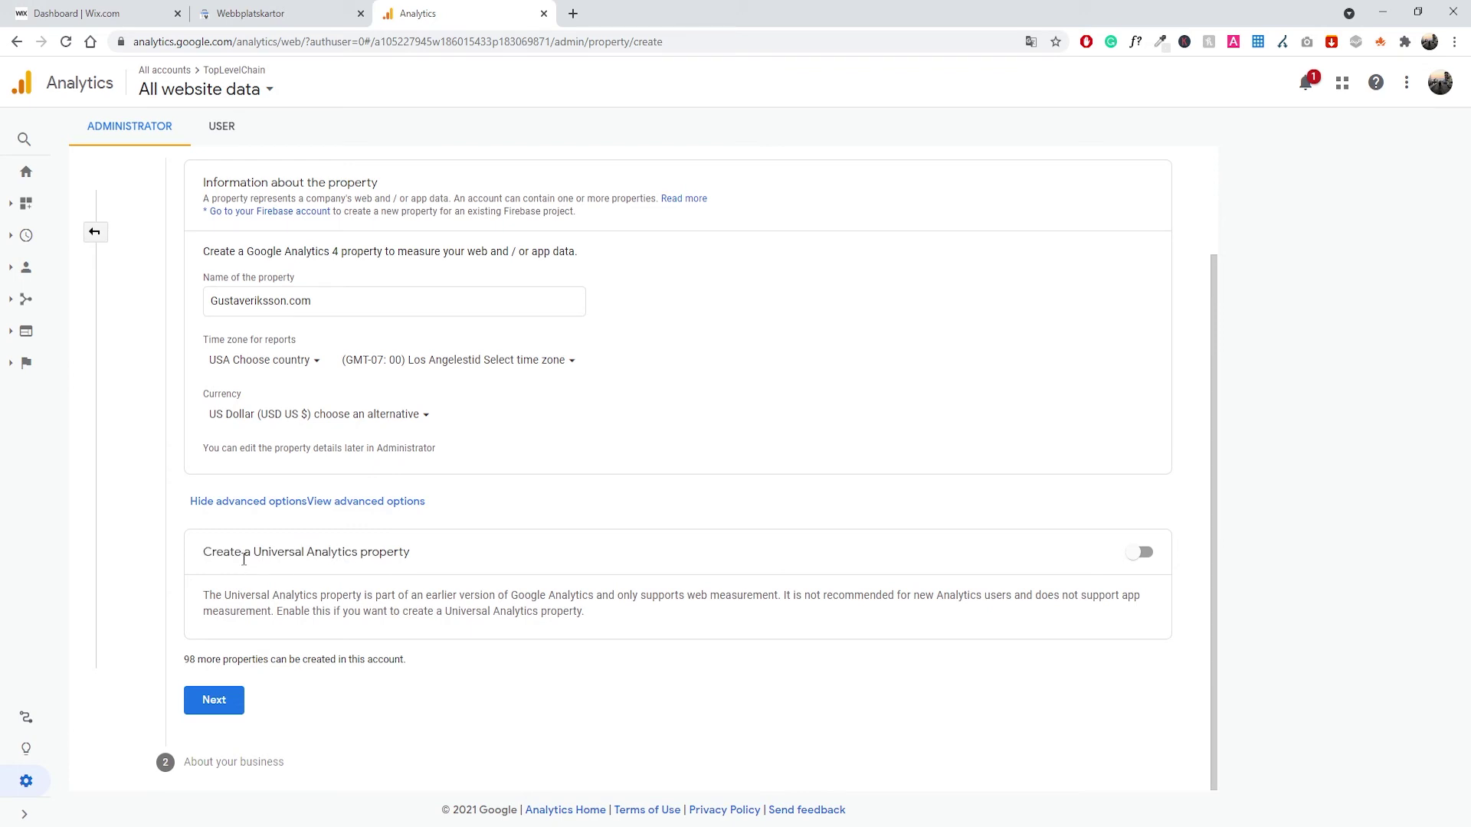
pyautogui.moveTo(250, 553); pyautogui.dragTo(397, 551)
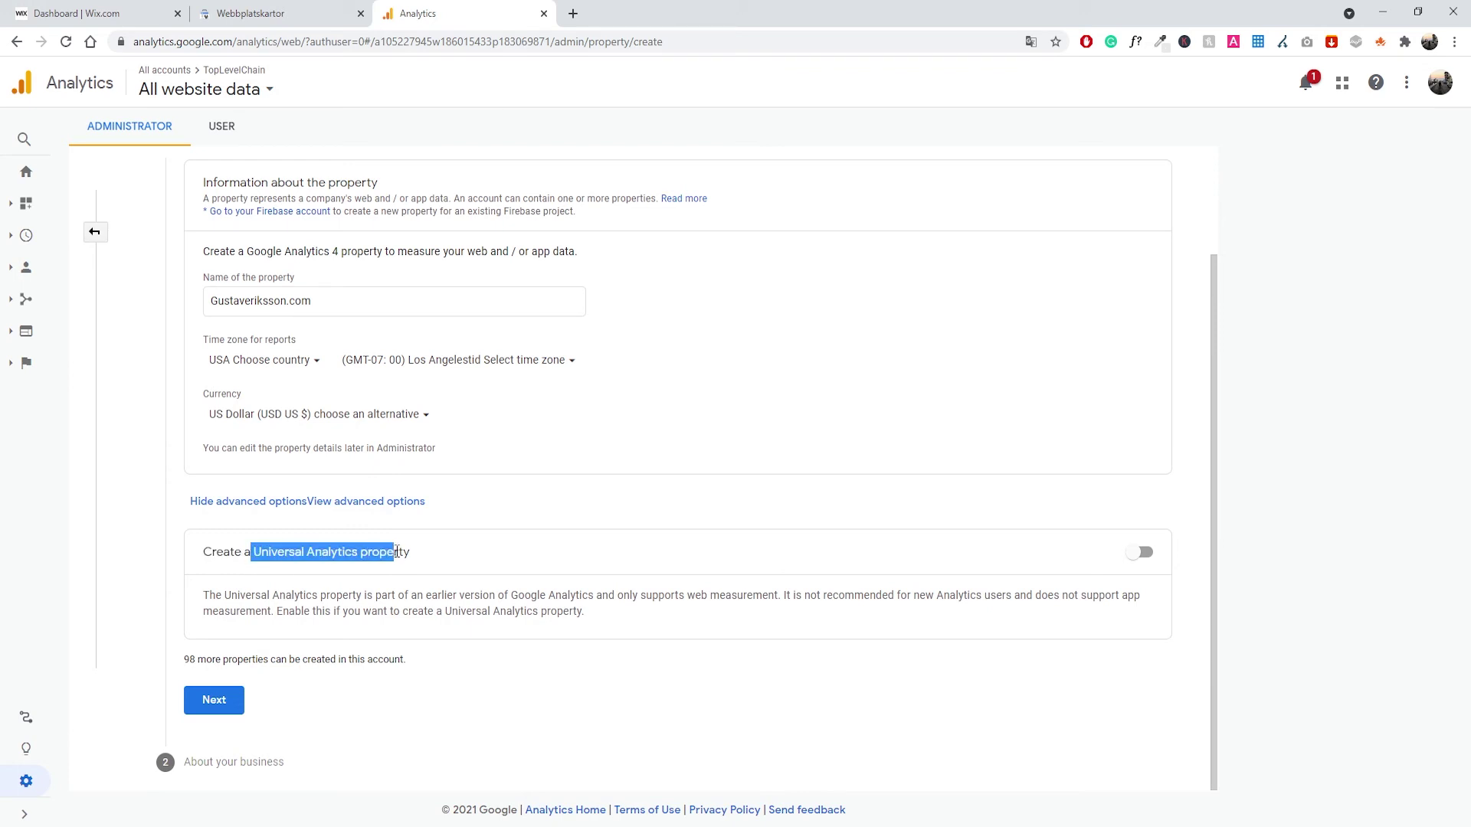
pyautogui.click(839, 525)
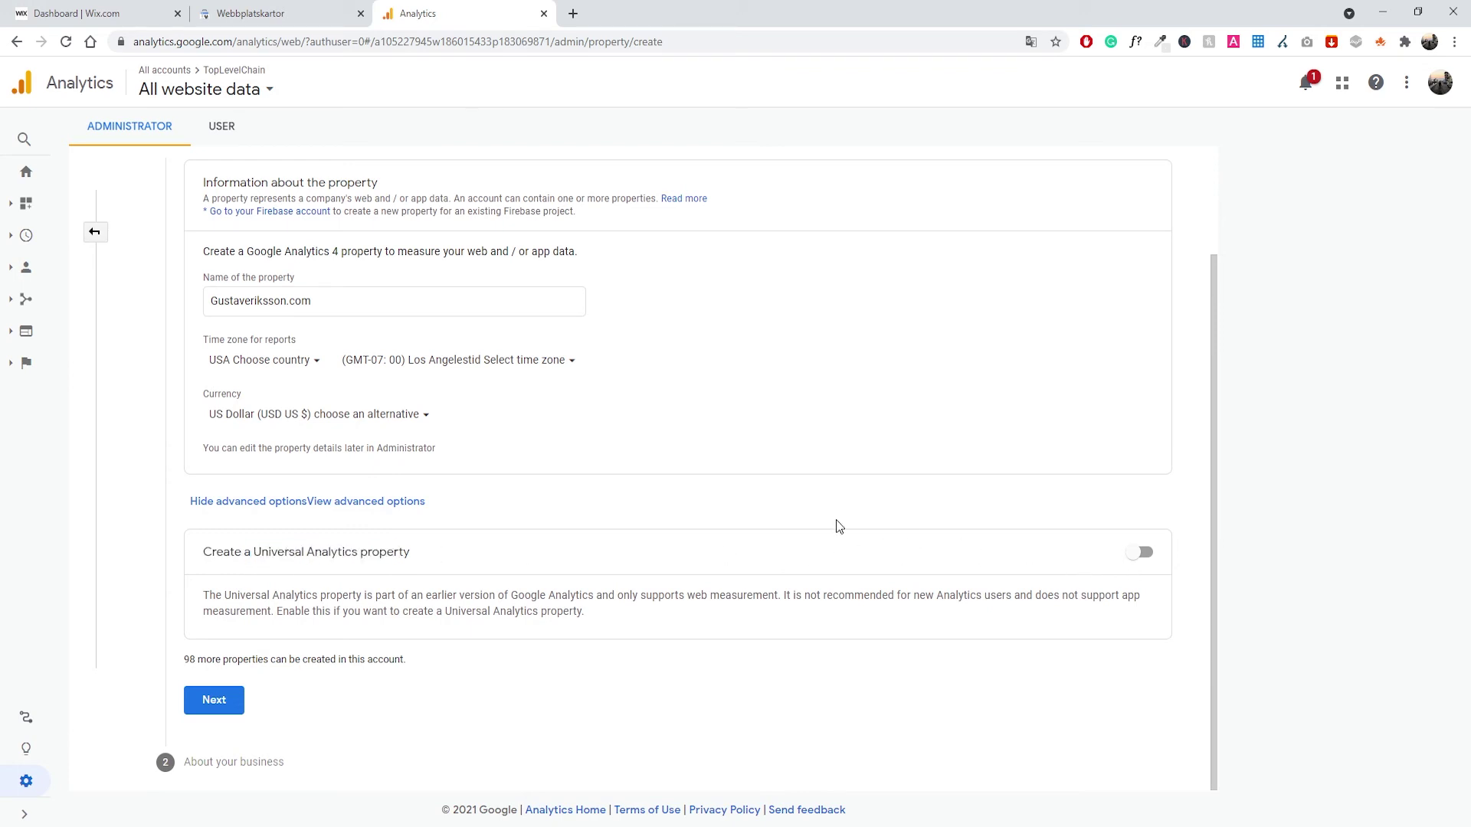
pyautogui.click(1142, 552)
pyautogui.scroll(-2, 1112, 575)
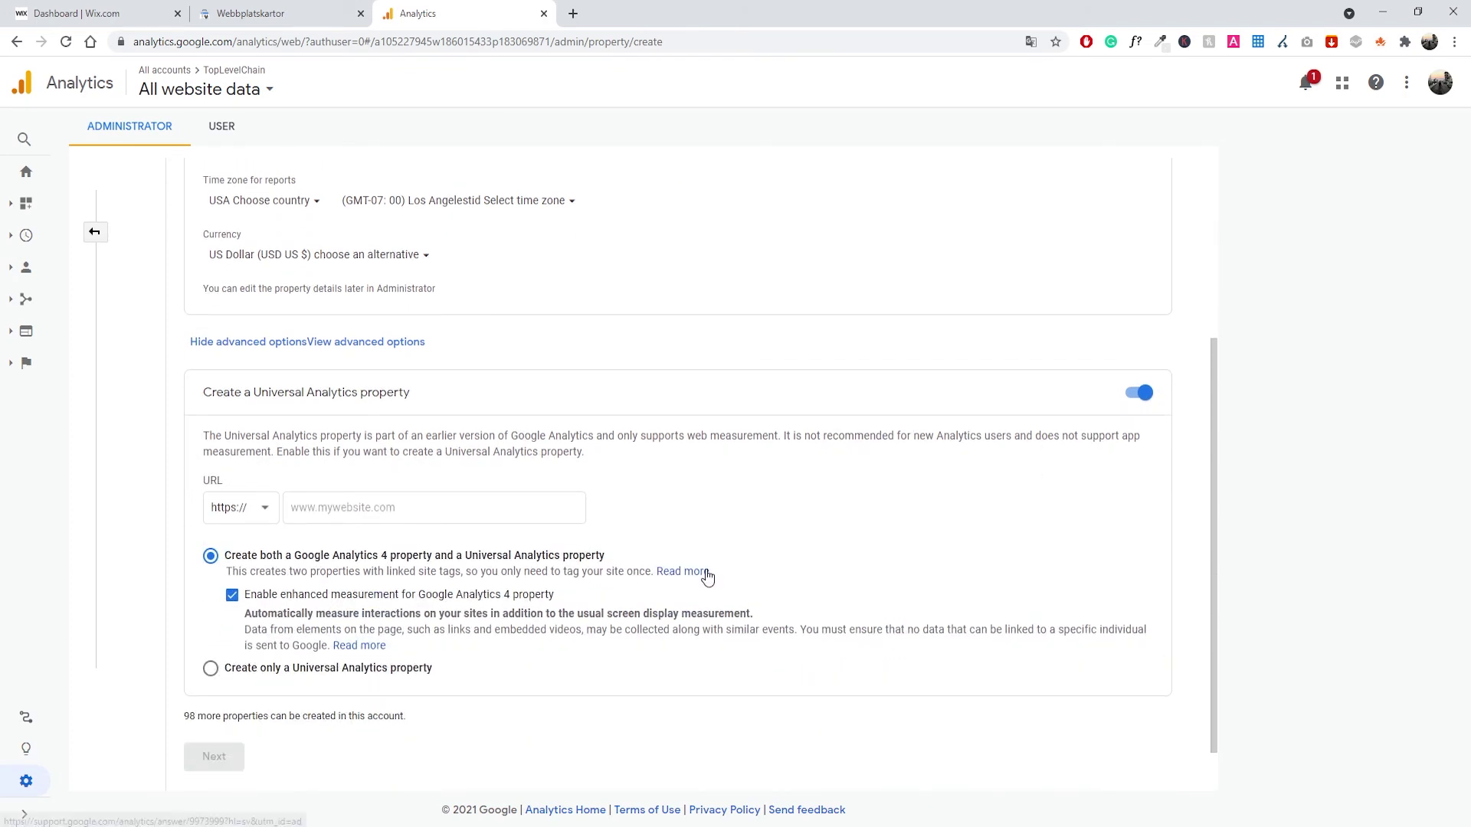
# - Enter the site's www .com address as the URL, choose to create only a Universal Analytics property, and continue to the business information
pyautogui.click(365, 517)
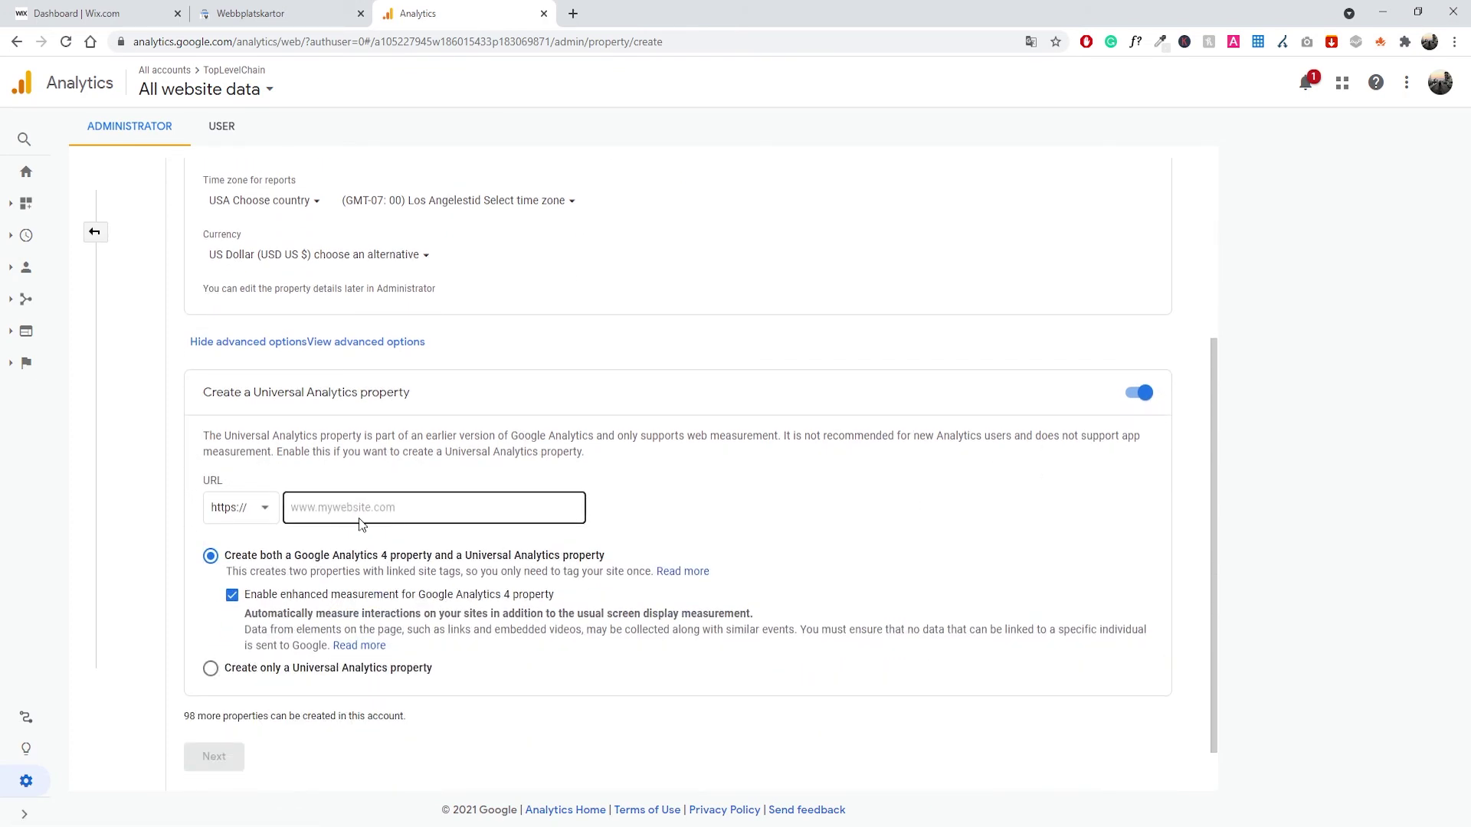
pyautogui.click(353, 514)
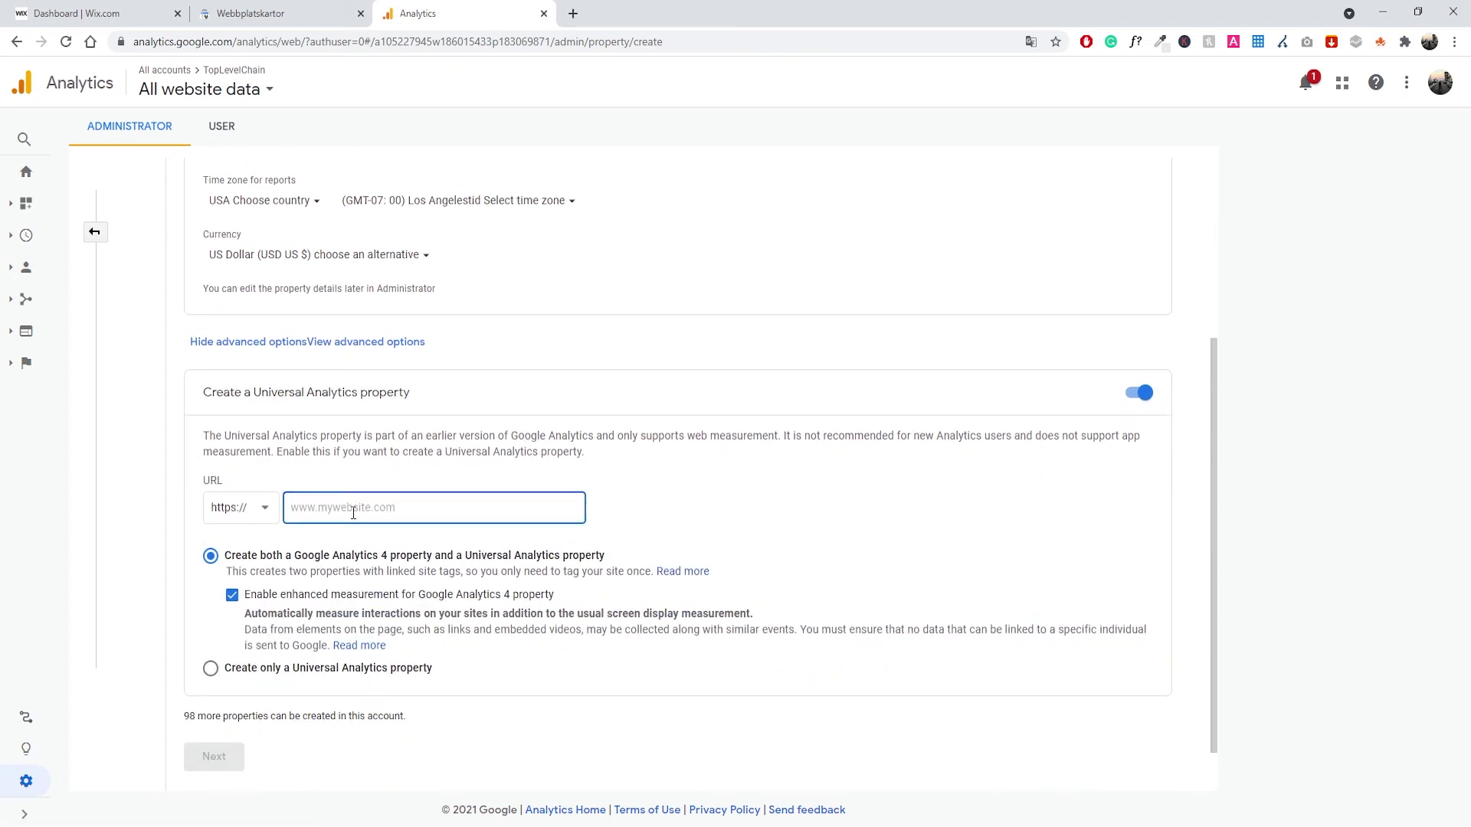
pyautogui.write('www.gustaveriksson.')
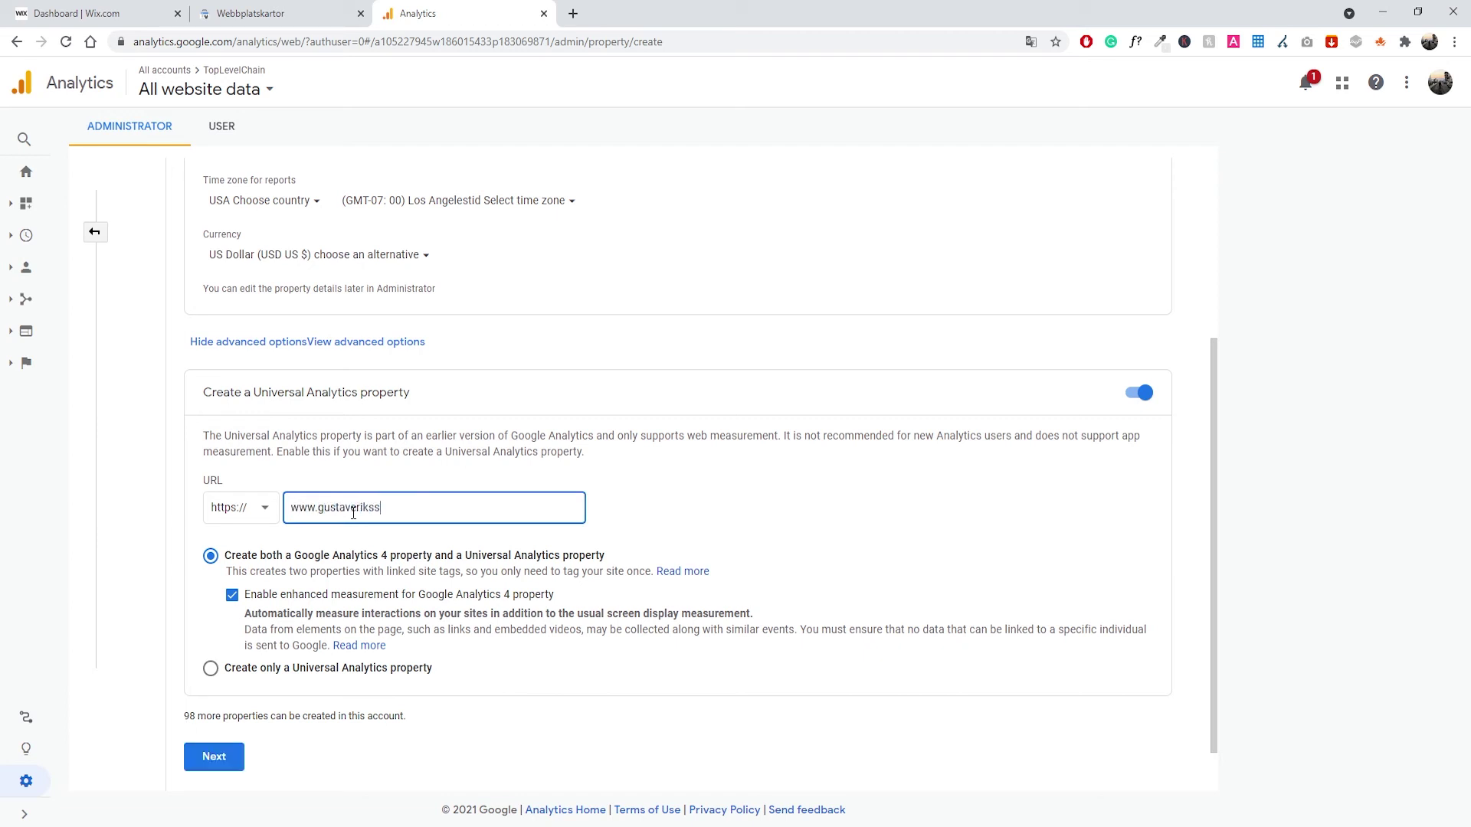
pyautogui.write('com')
pyautogui.press('Tab')
pyautogui.scroll(-1, 254, 552)
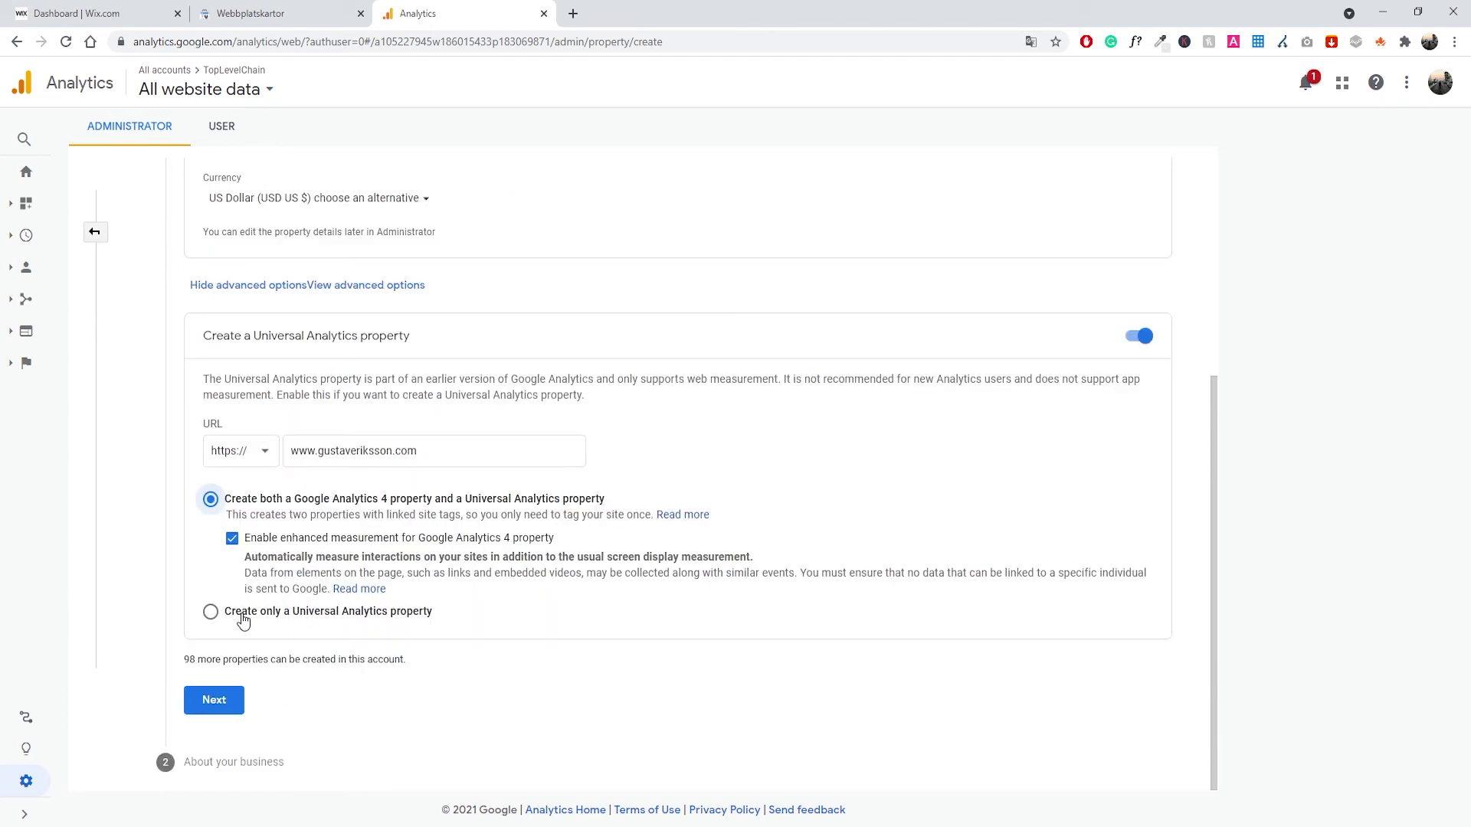
pyautogui.click(306, 613)
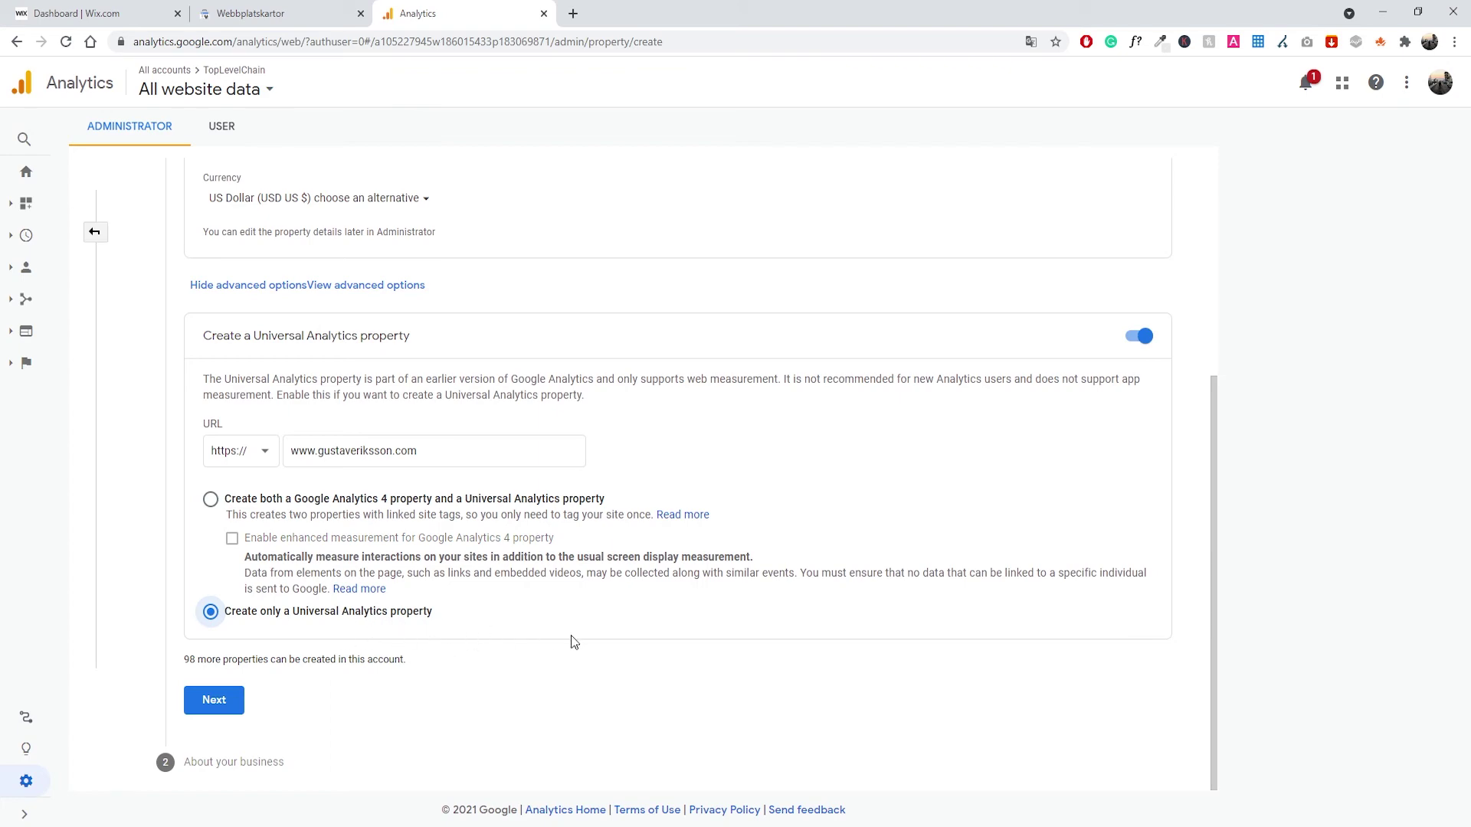
pyautogui.click(217, 700)
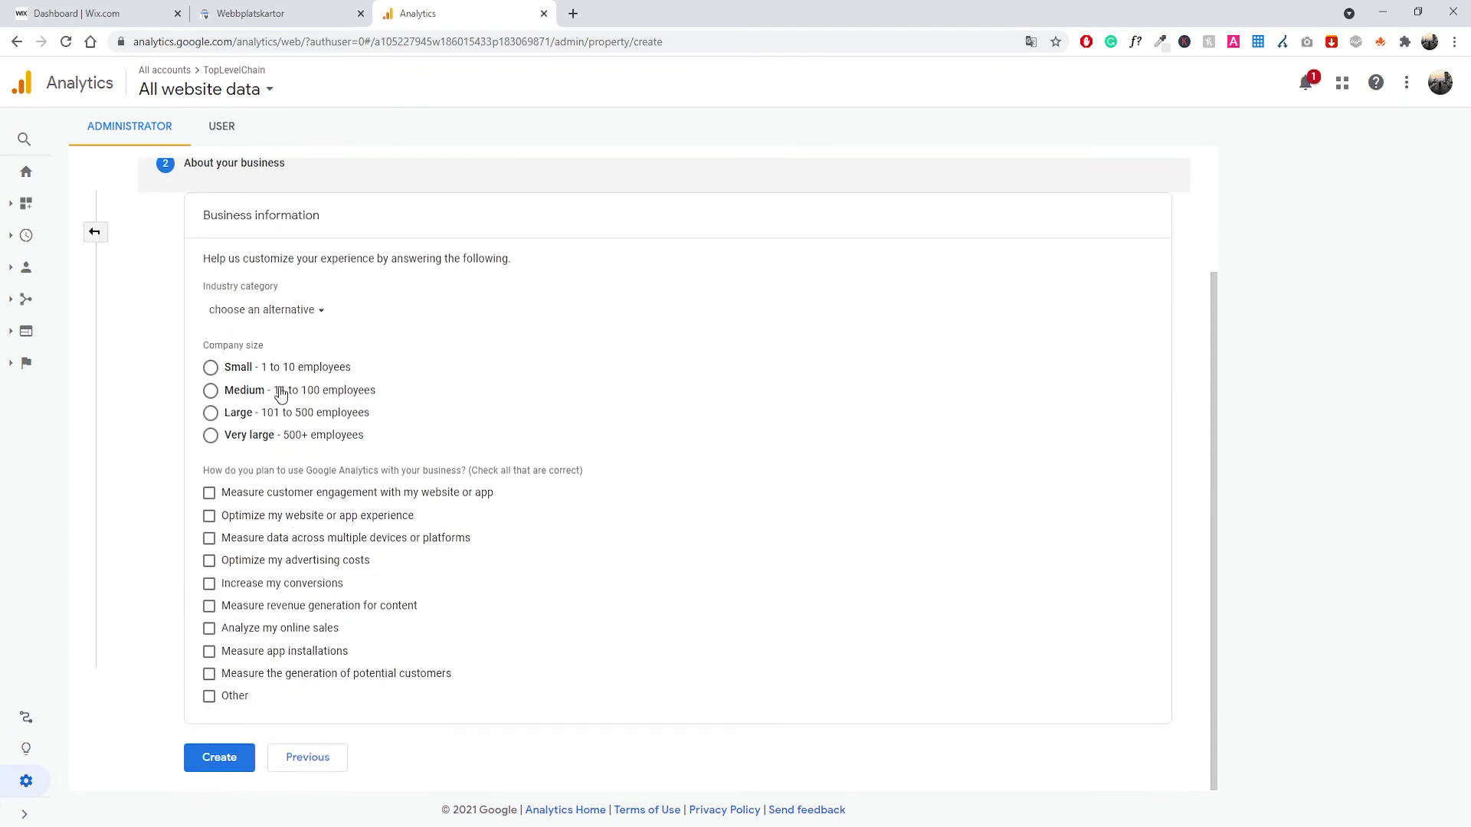
# - Set the industry to Computers and electronics and the company size to Small, select Increase my conversions, and create the property
pyautogui.click(291, 318)
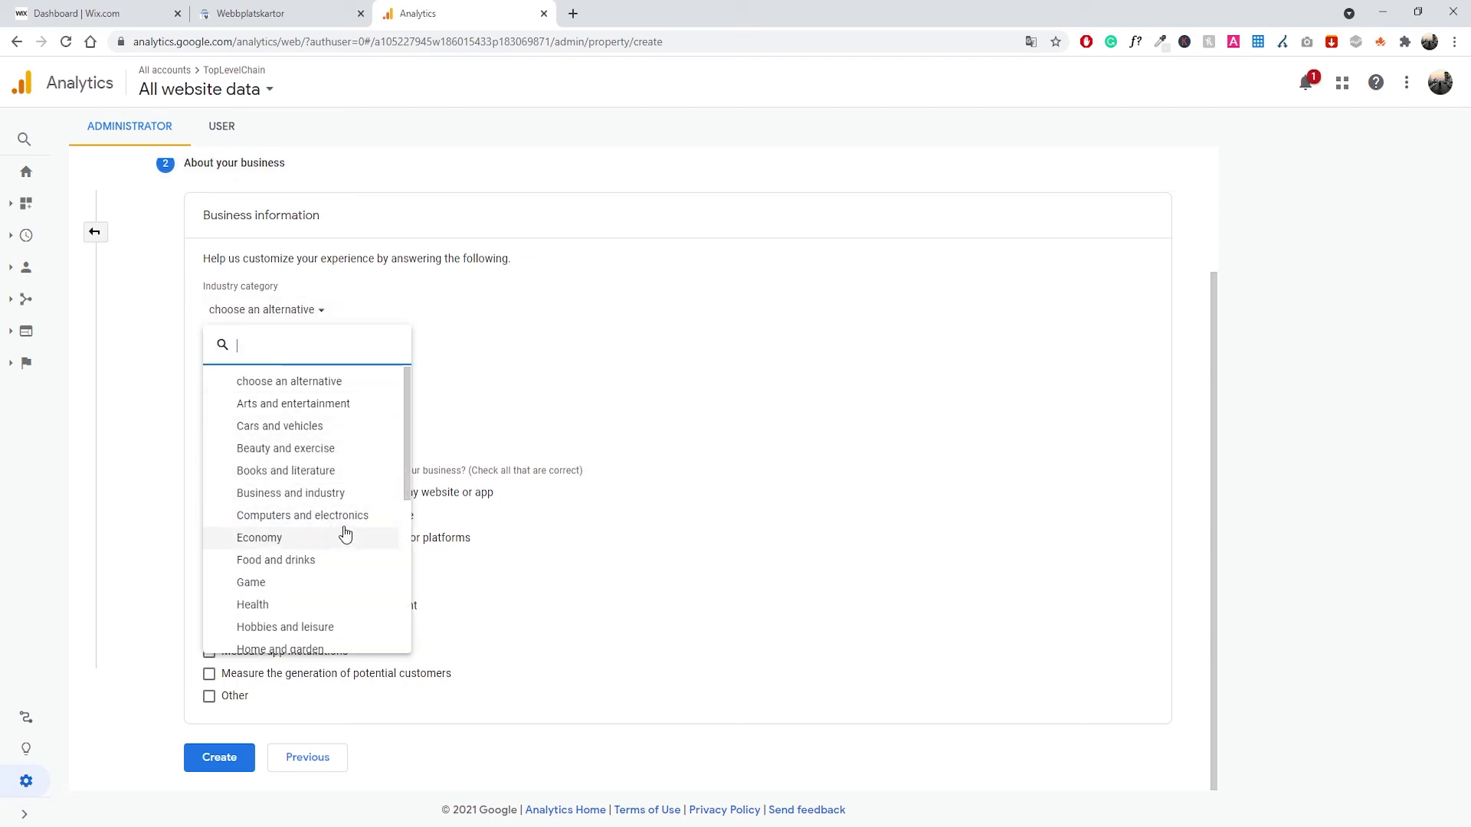
pyautogui.click(317, 516)
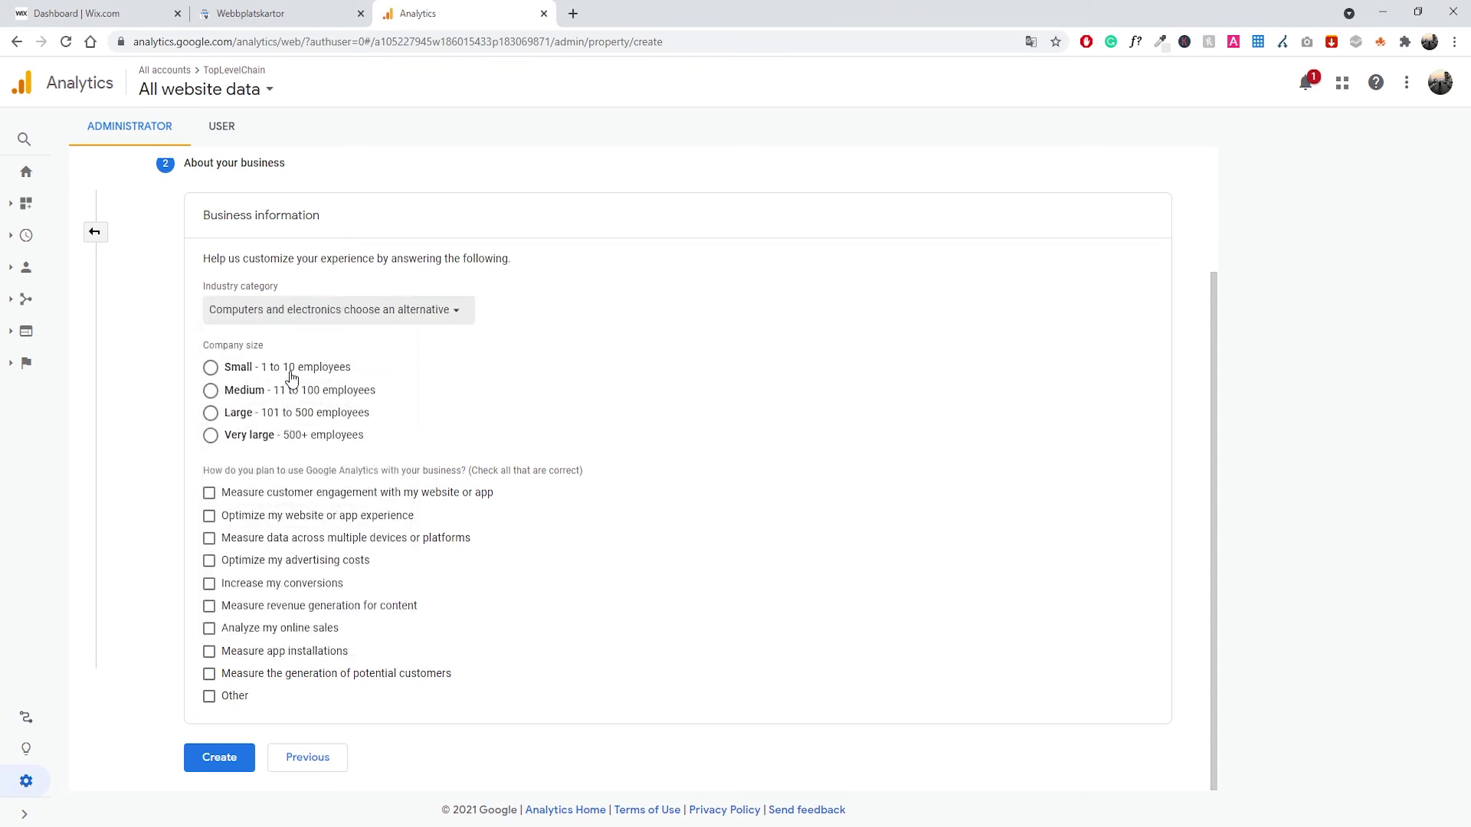
pyautogui.click(289, 368)
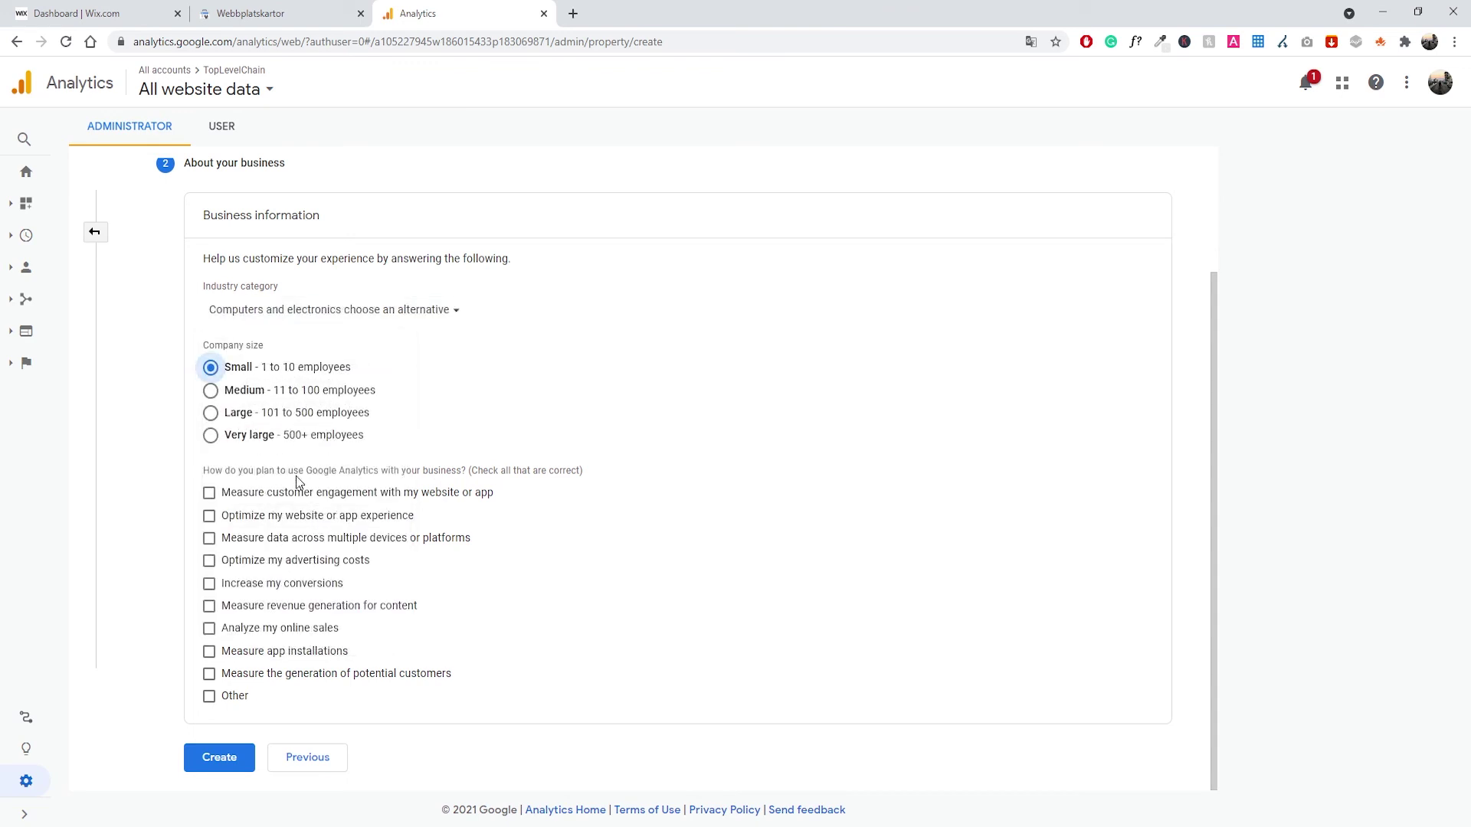
pyautogui.click(267, 589)
pyautogui.click(217, 759)
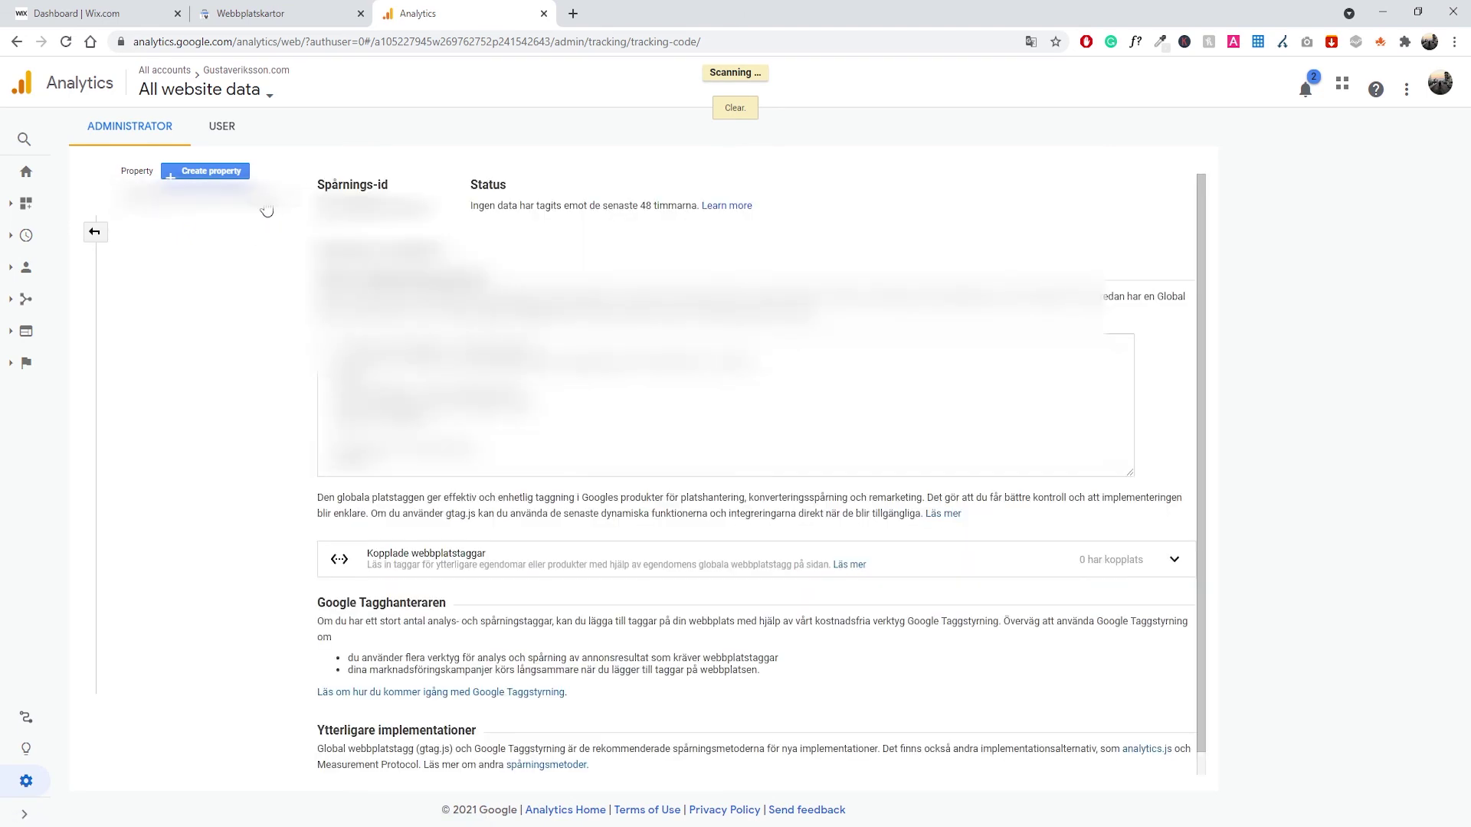
# - Copy the new property's tracking ID, switch to the Wix dashboard, and save the ID as the site's Google Analytics code
pyautogui.rightClick(443, 210)
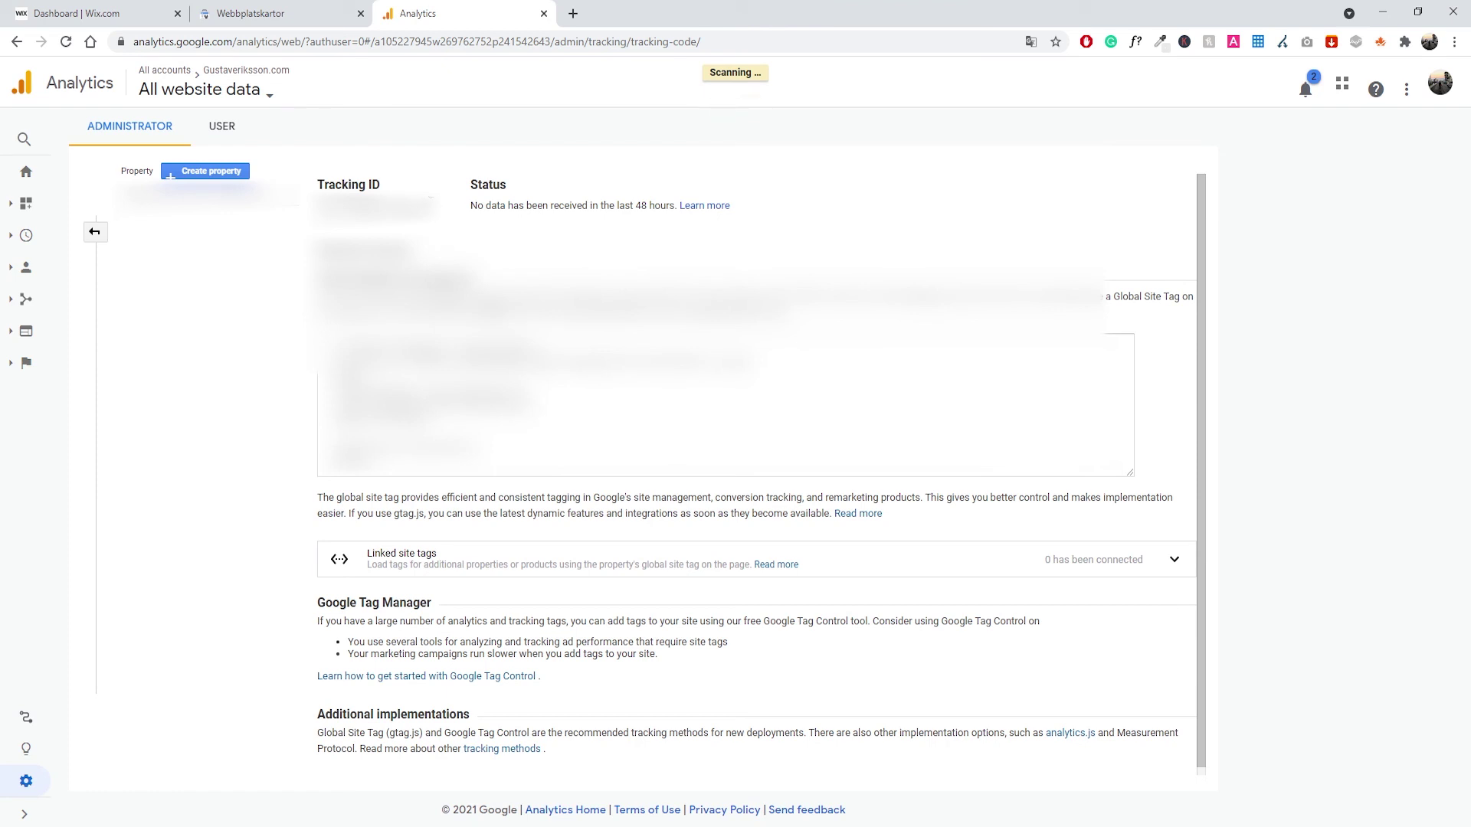
pyautogui.moveTo(443, 210); pyautogui.dragTo(379, 222)
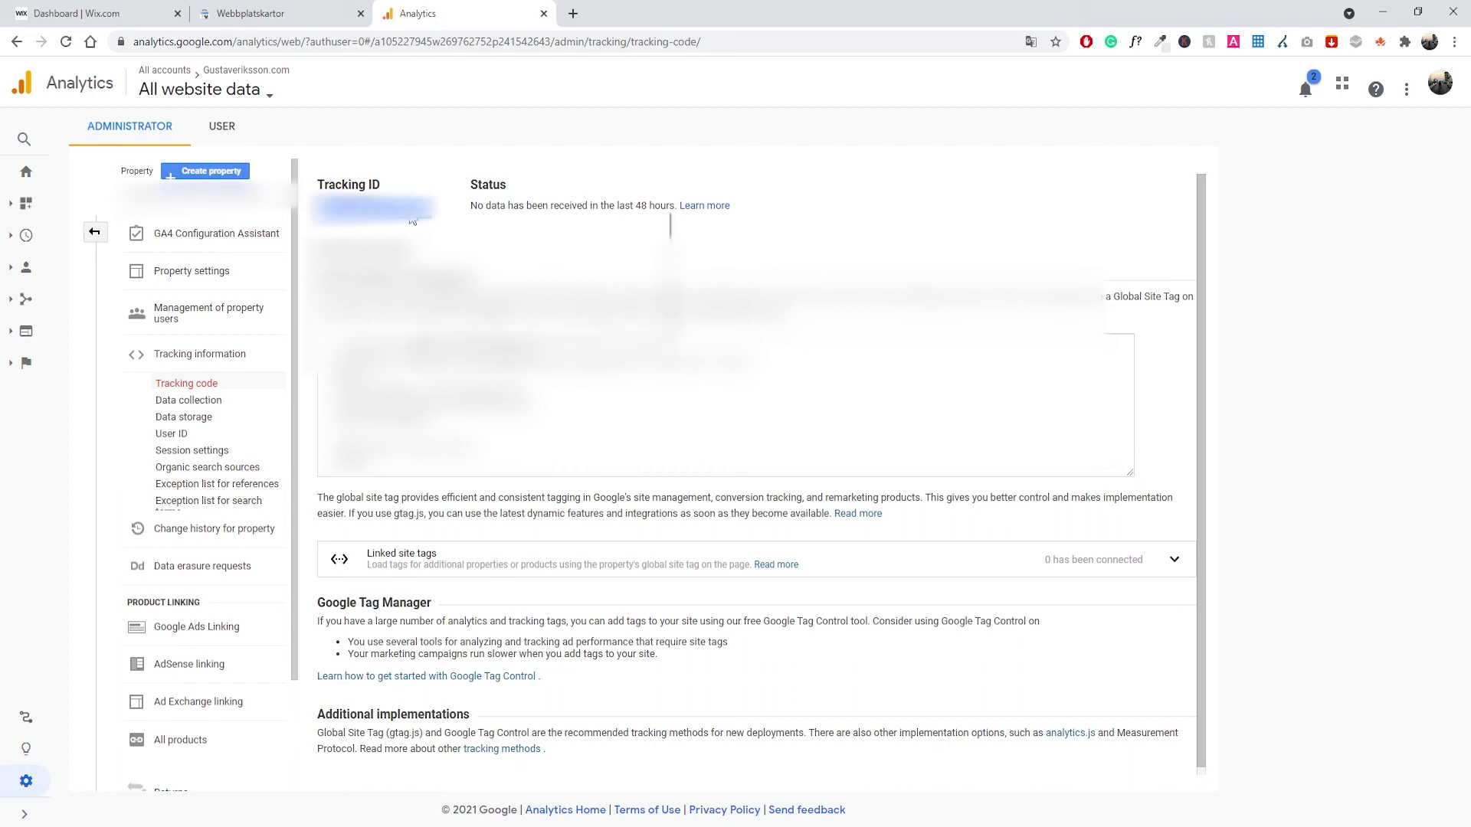
pyautogui.click(138, 10)
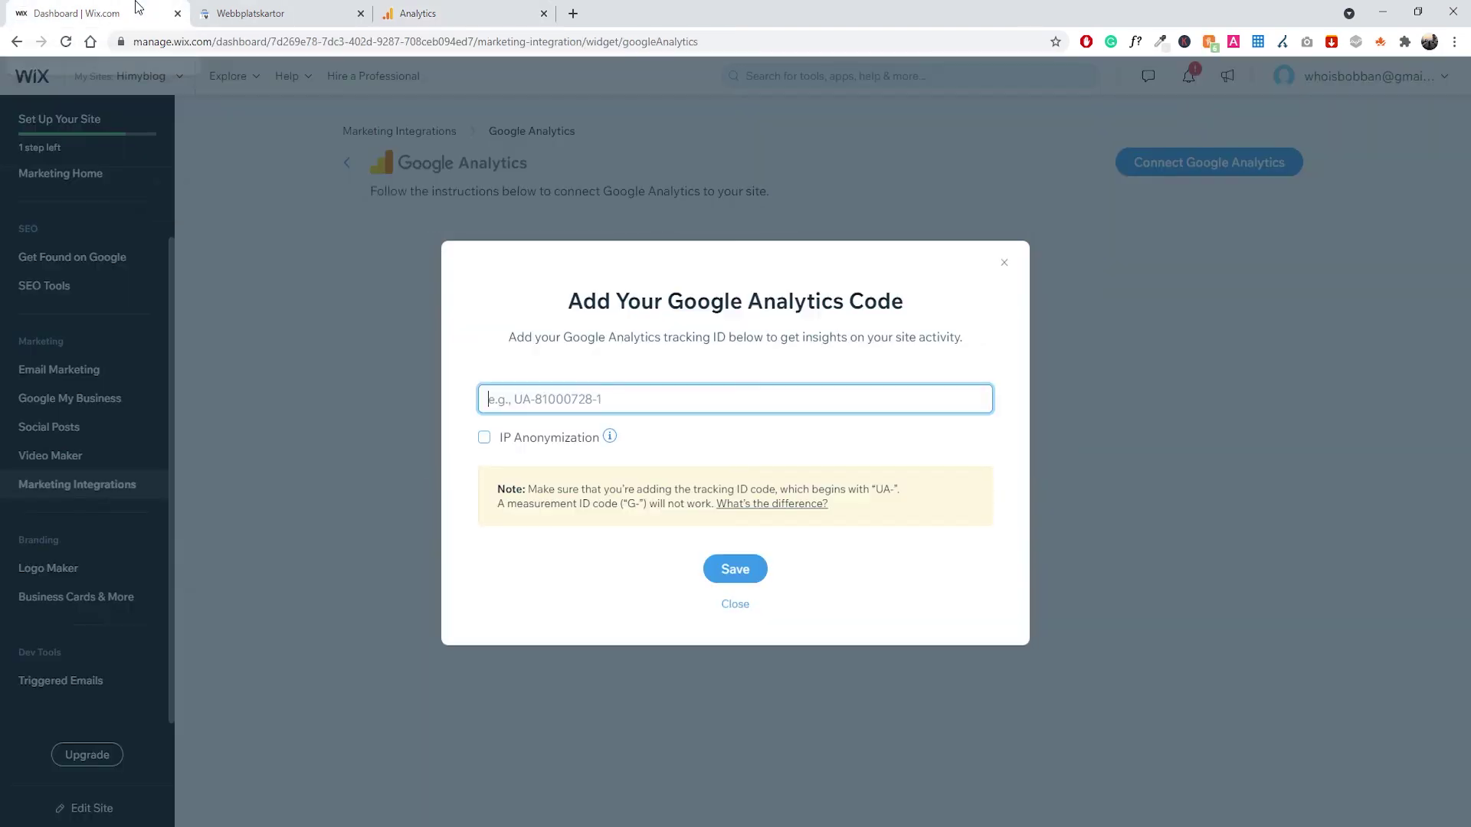
pyautogui.click(1004, 265)
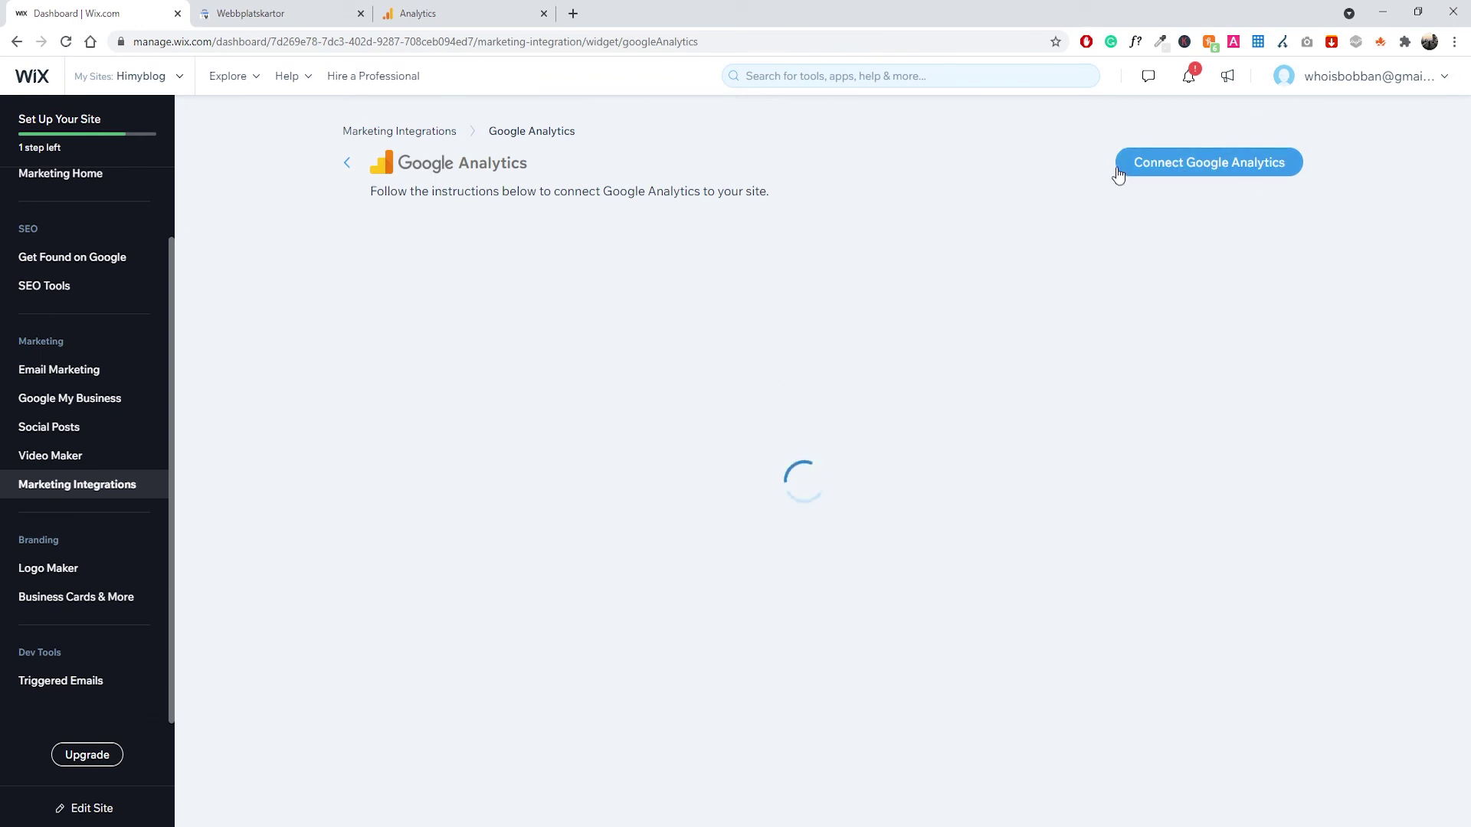
pyautogui.click(1203, 166)
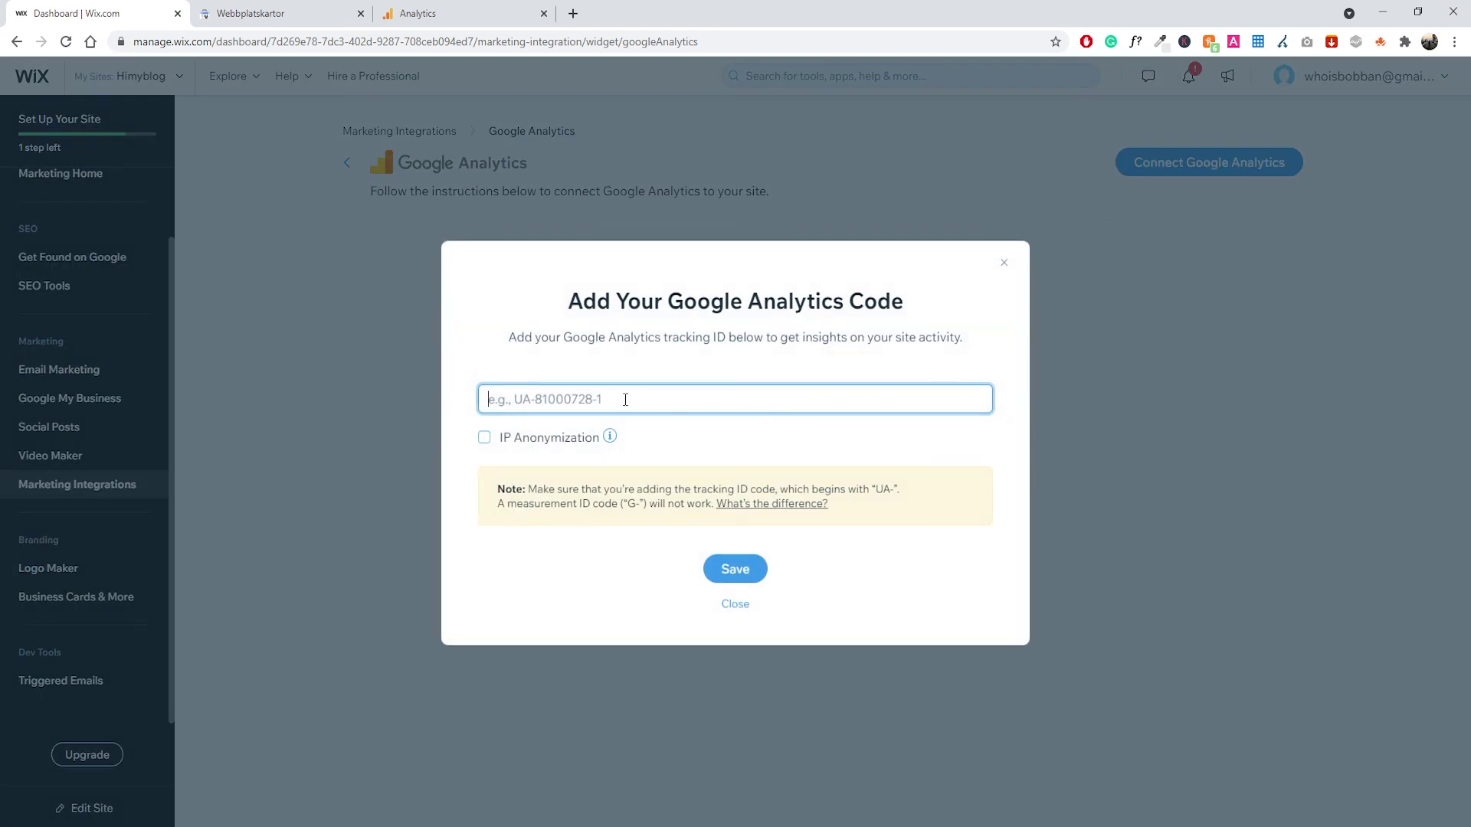
pyautogui.click(738, 569)
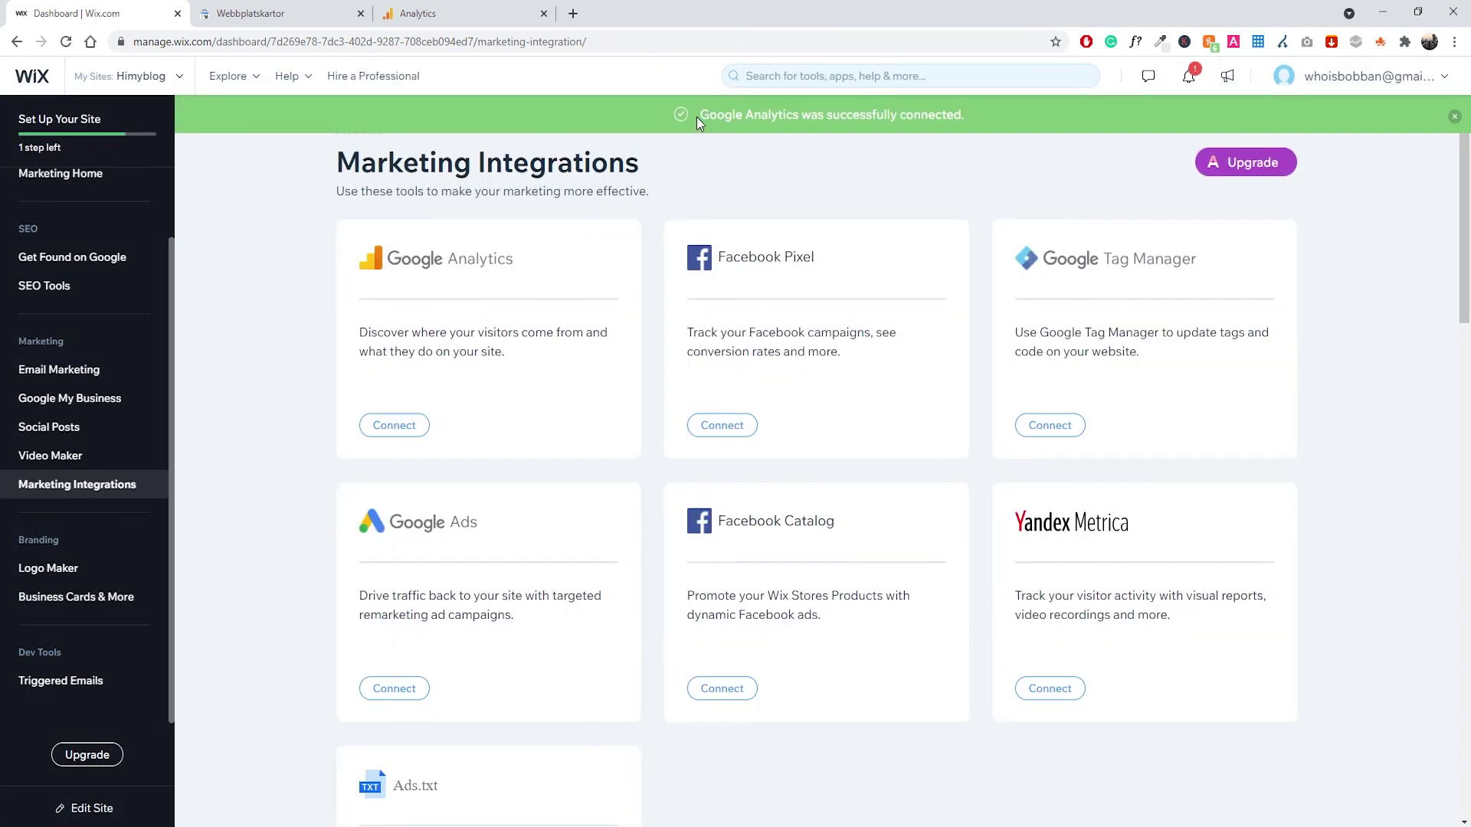